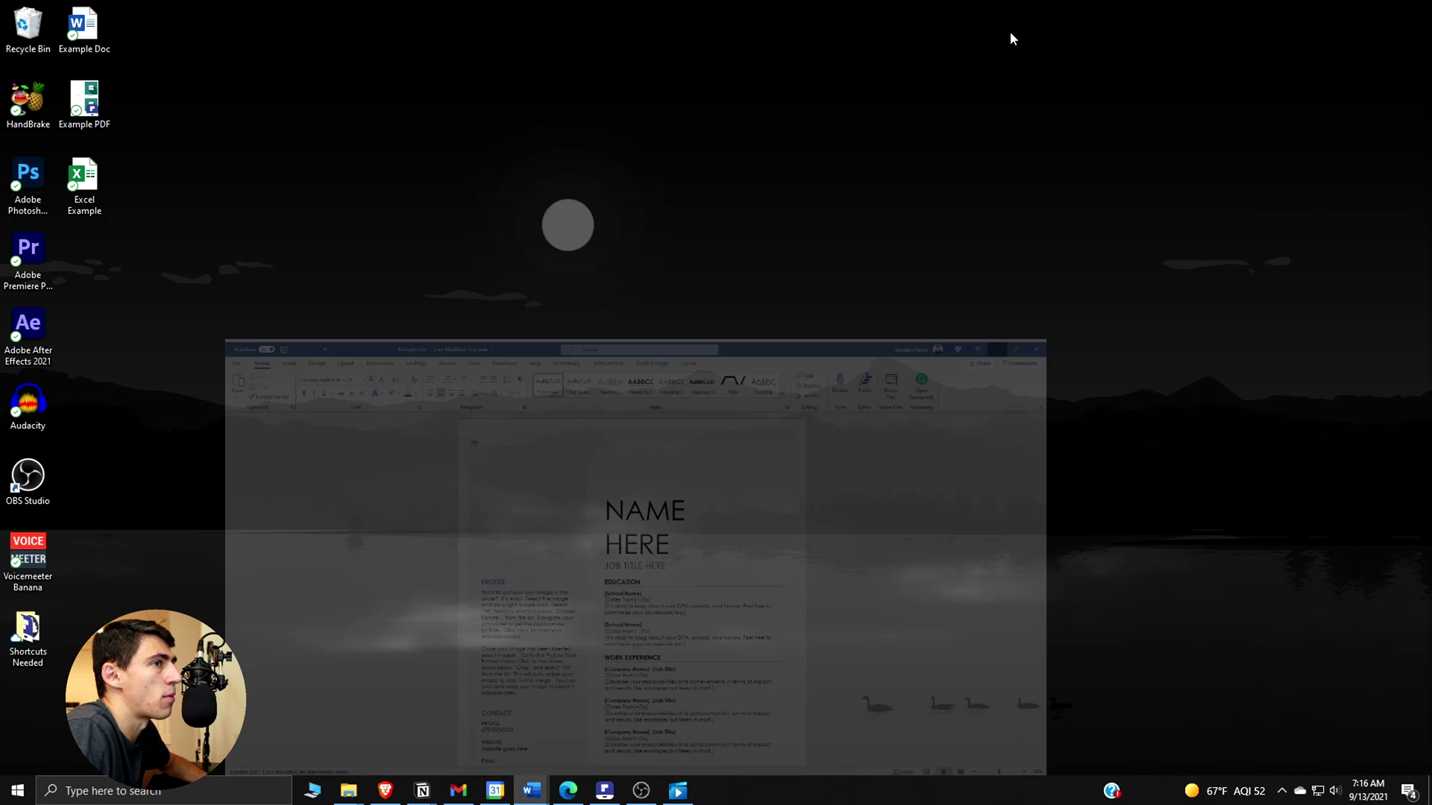
Open the Excel Example workbook, scroll through its employment application form, then minimize Excel
left_click(84, 181)
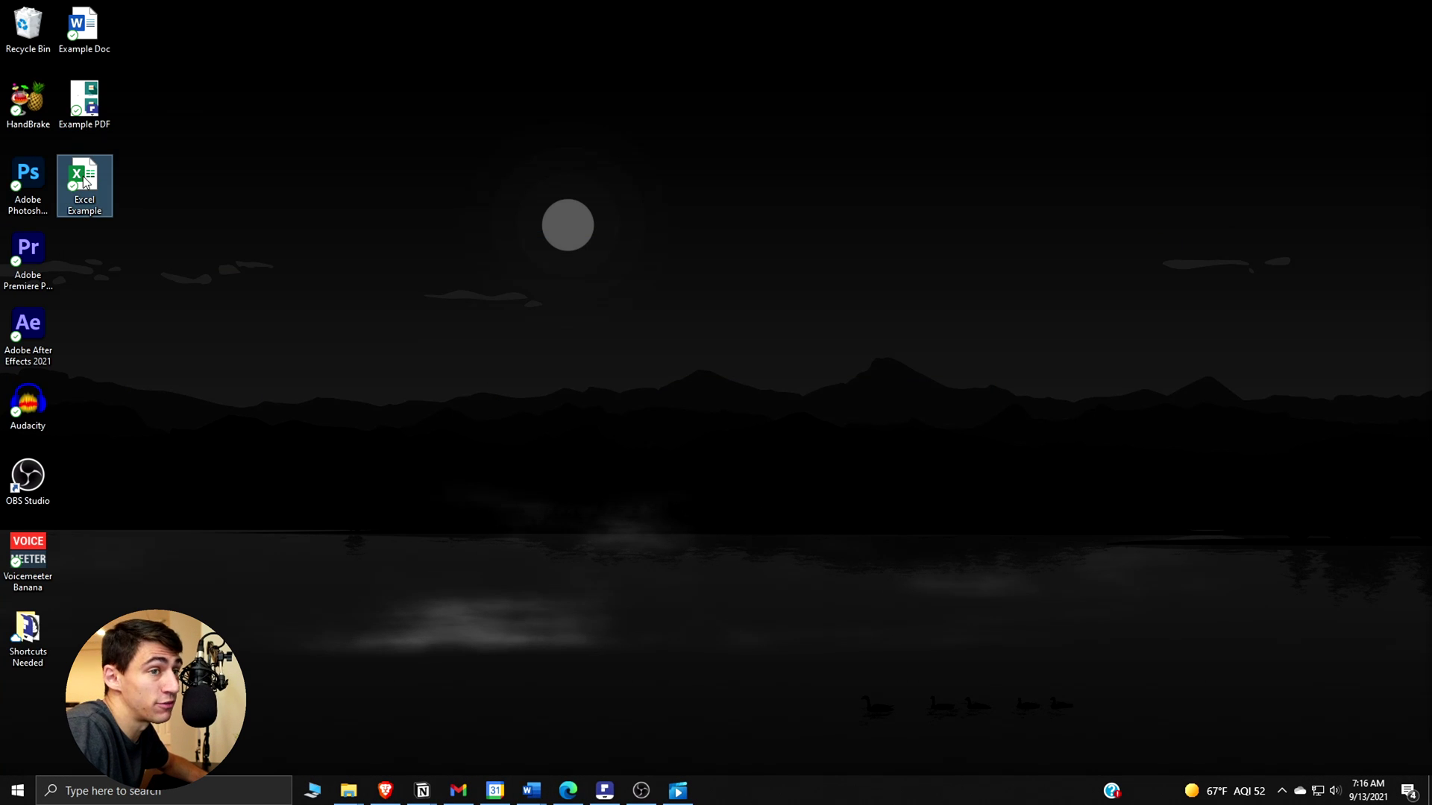
double_click(85, 182)
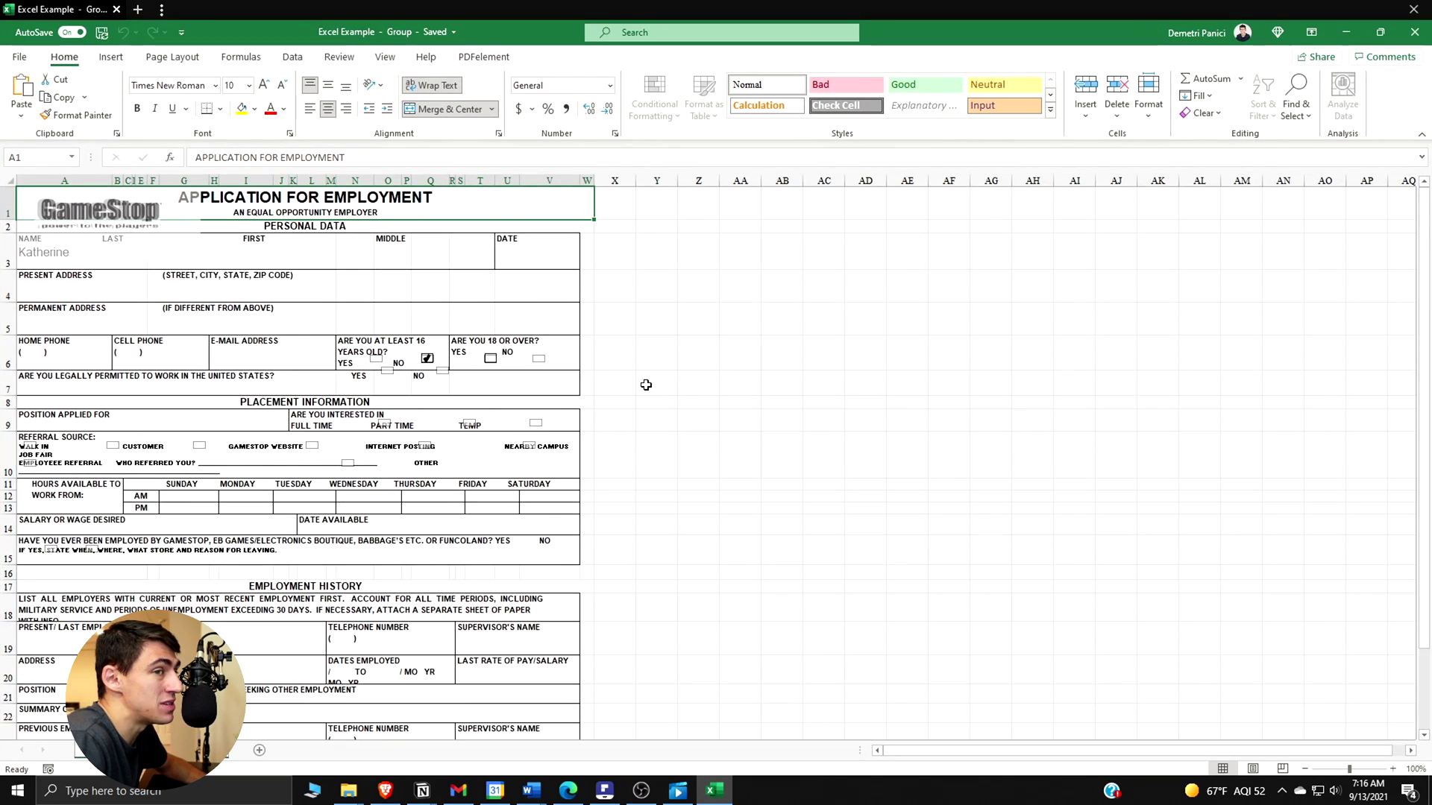
scroll(646, 385, "down", 5)
scroll(783, 406, "up", 5)
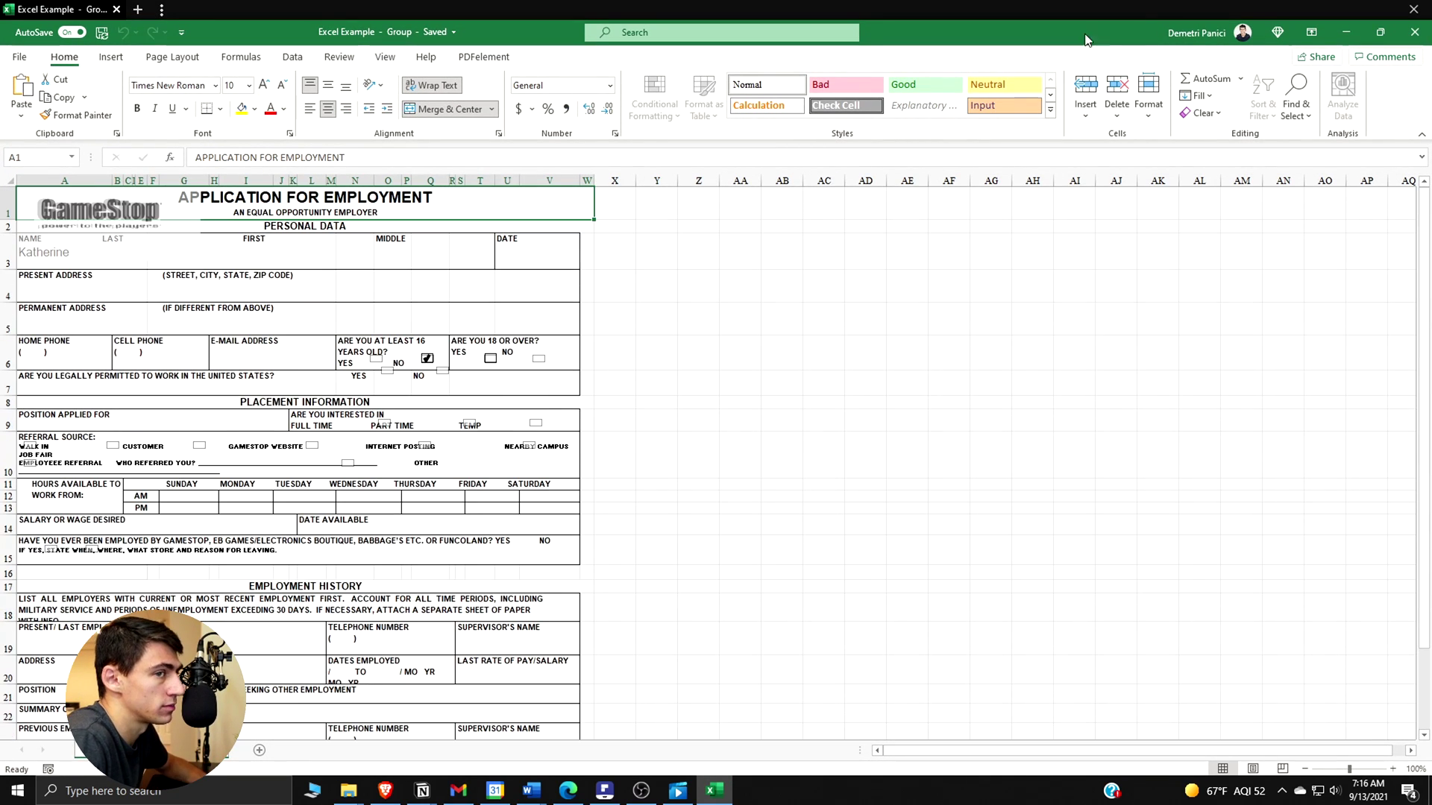
left_click(1347, 34)
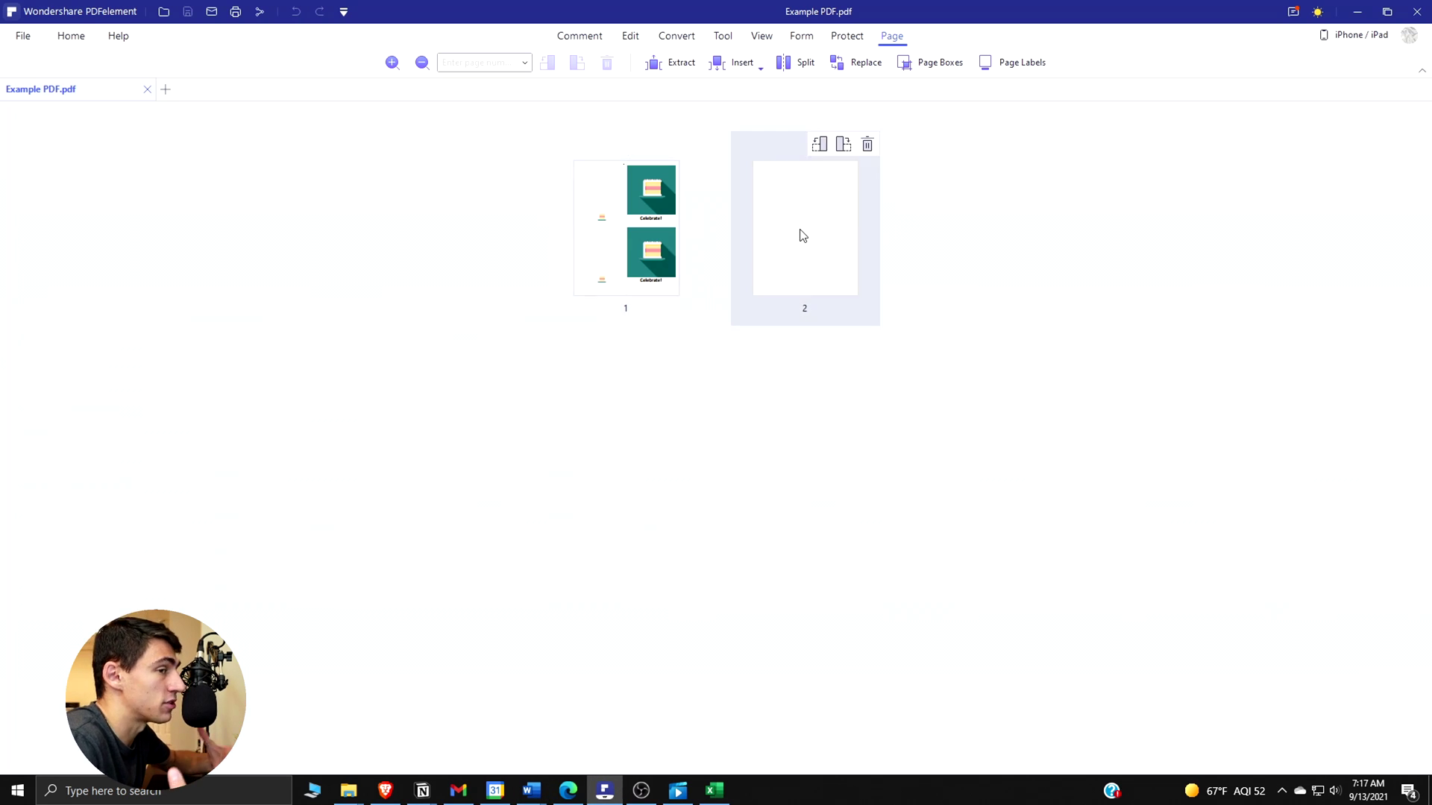
Close PDFelement along with the open two-page Example PDF
left_click(1426, 8)
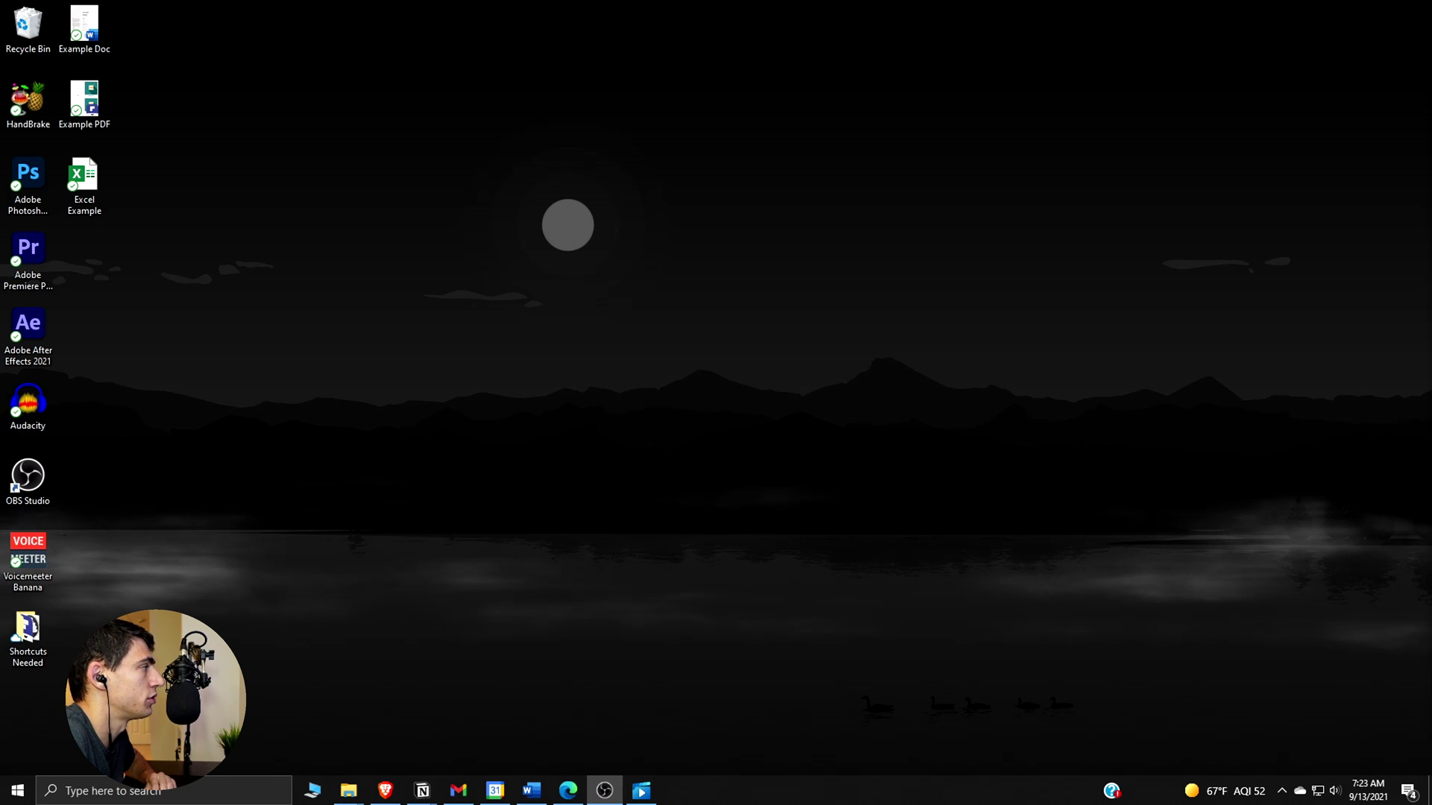
Select Example Doc, Example PDF and Excel Example and send them to Combine to PDF
left_click(87, 47)
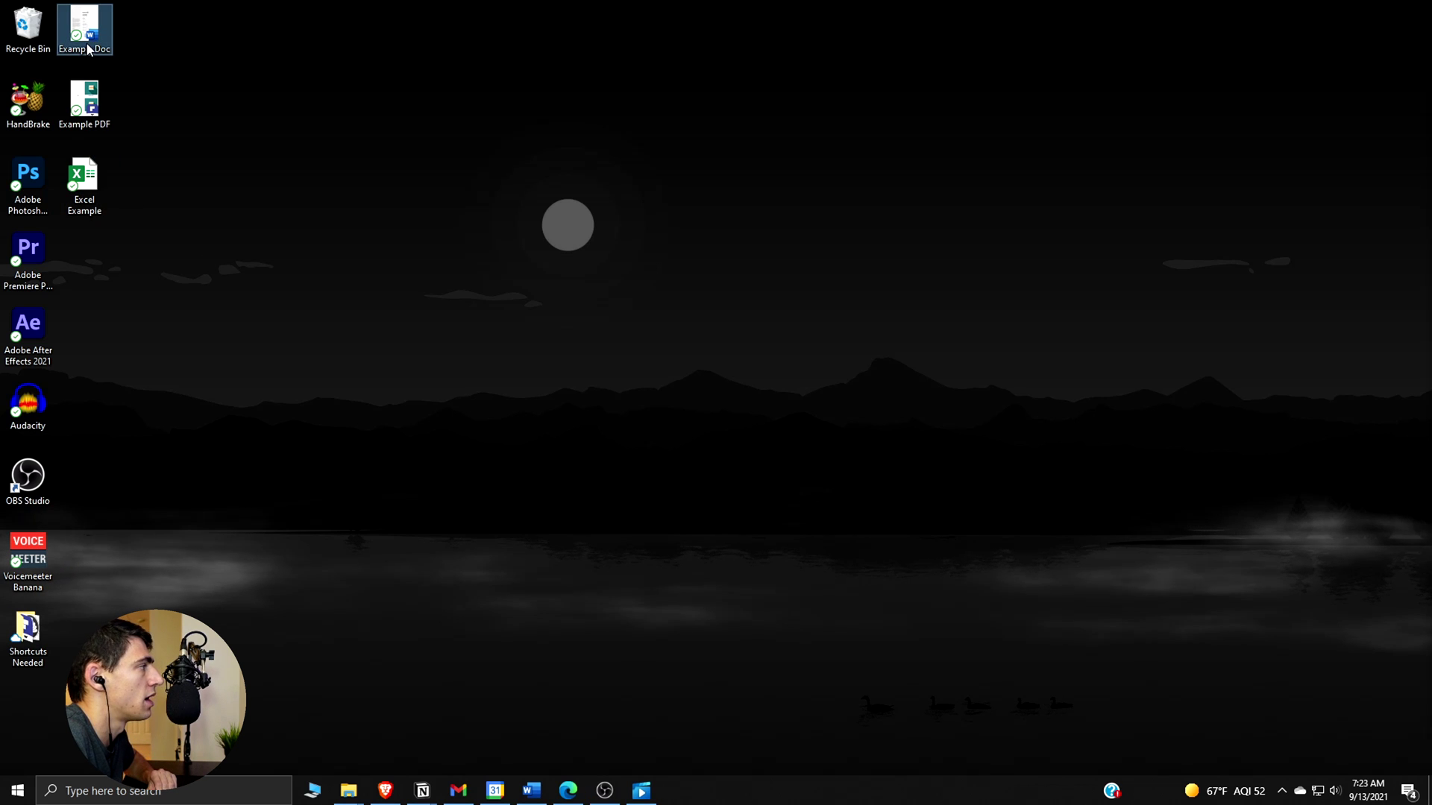
left_click(103, 123, "ctrl")
left_click(104, 185, "ctrl")
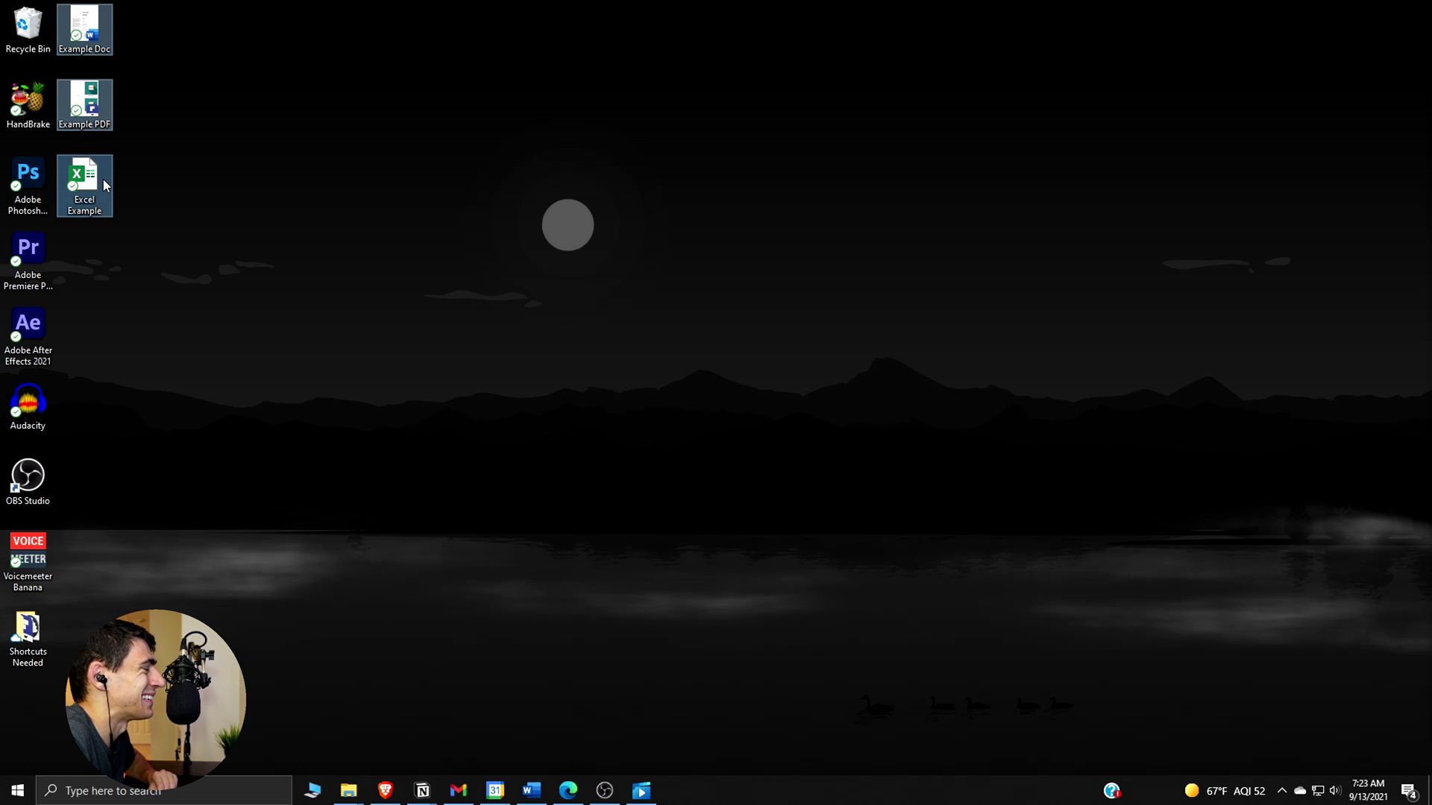
right_click(105, 185)
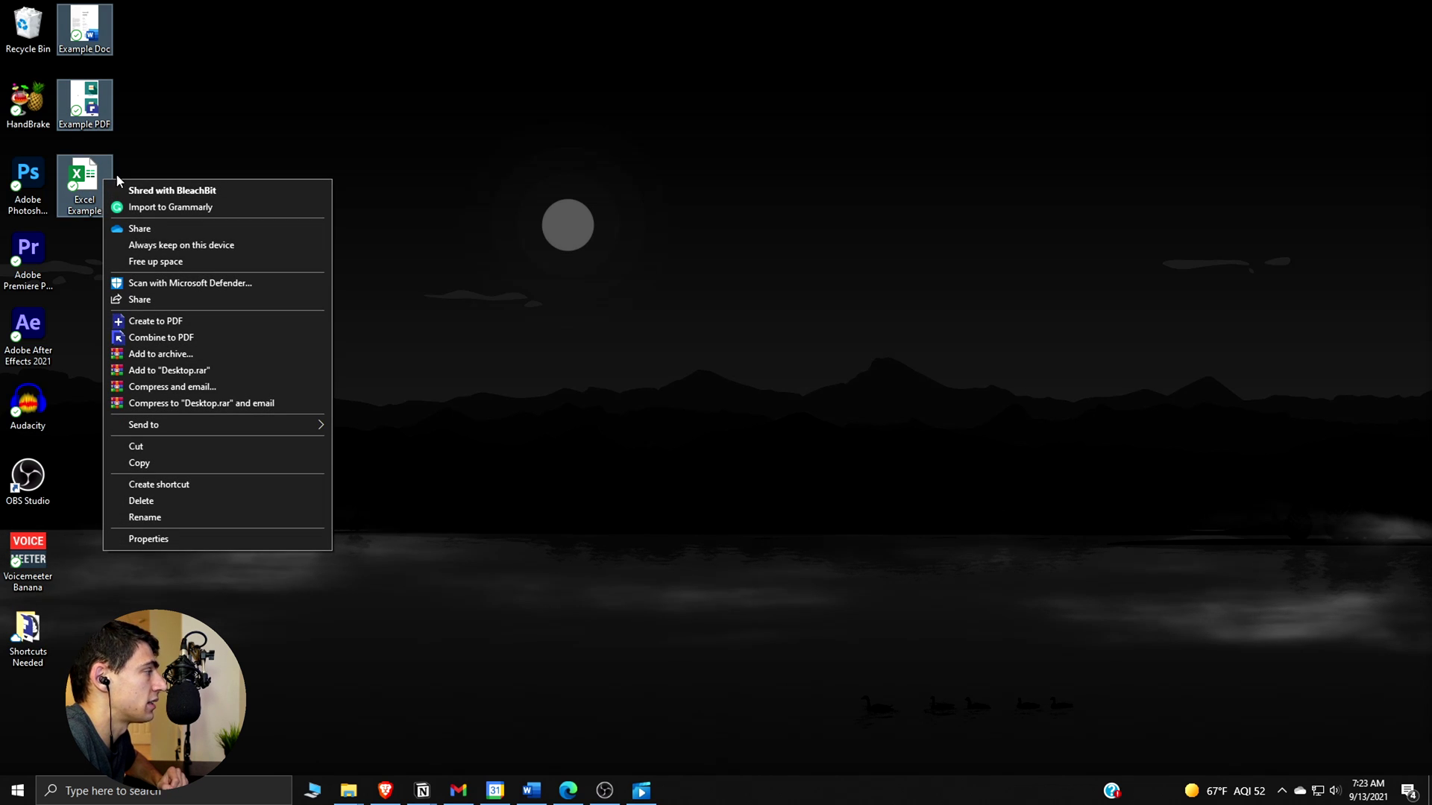
left_click(192, 337)
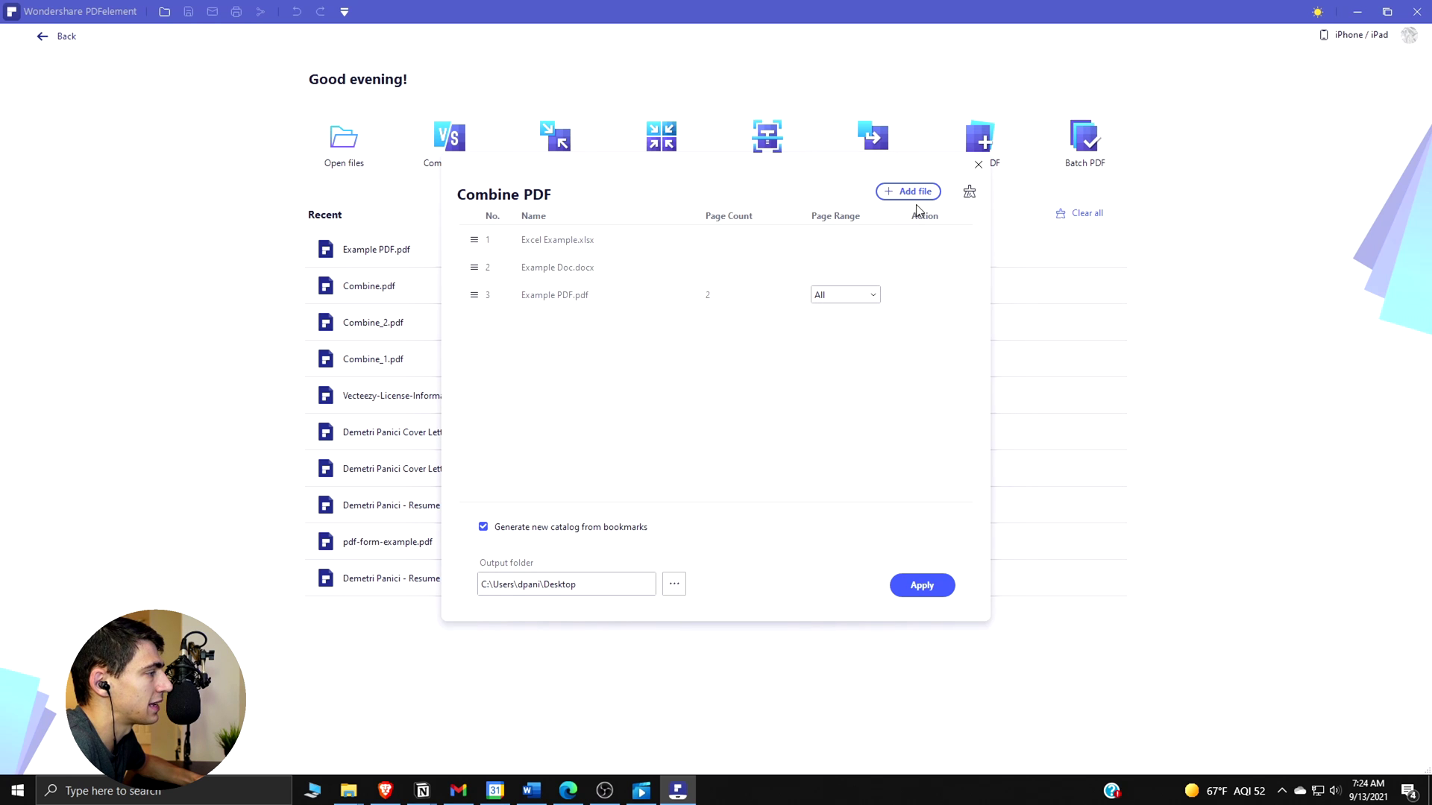
Limit Example PDF's page range to 1 and merge the three files into Combine.pdf
left_click(908, 193)
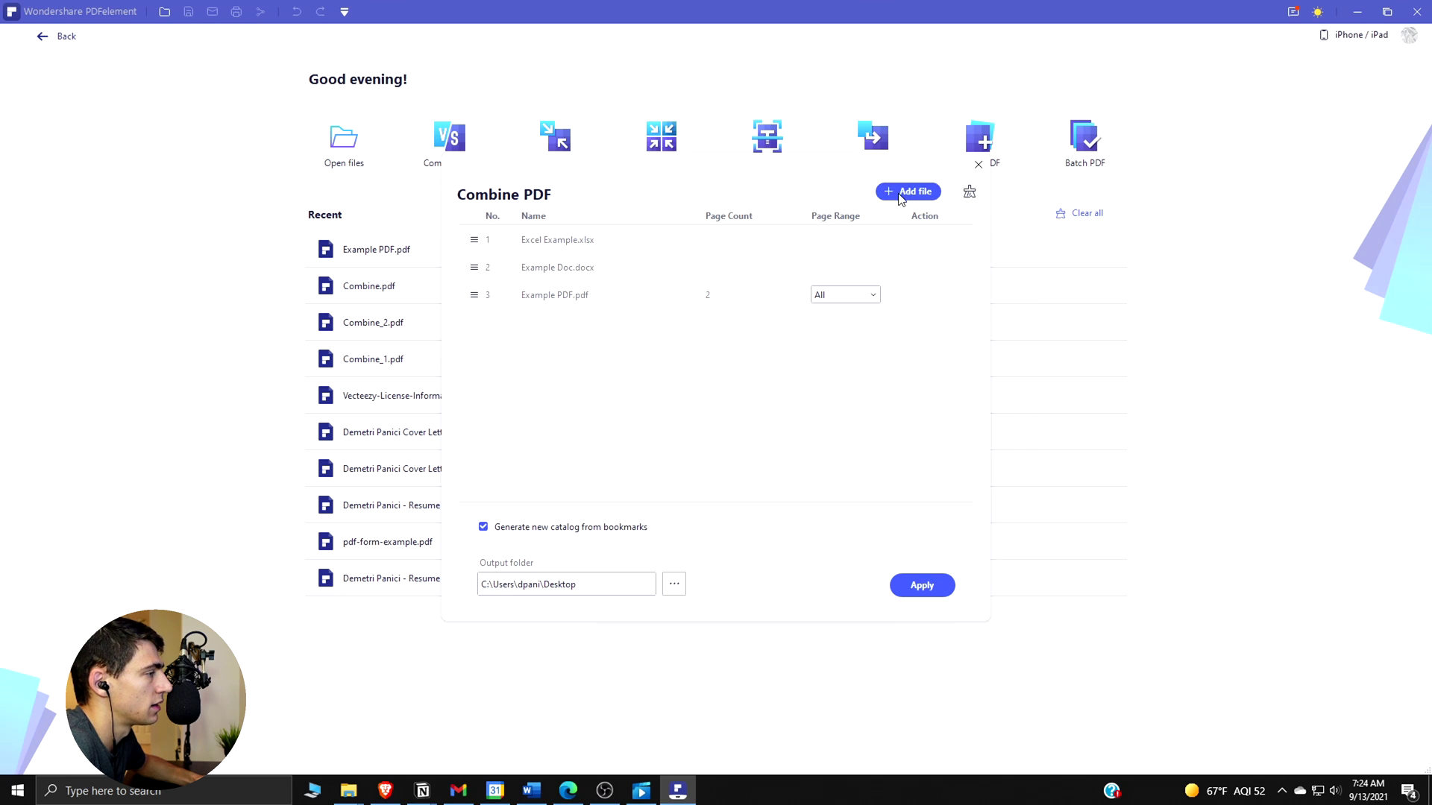
scroll(506, 330, "up", 5)
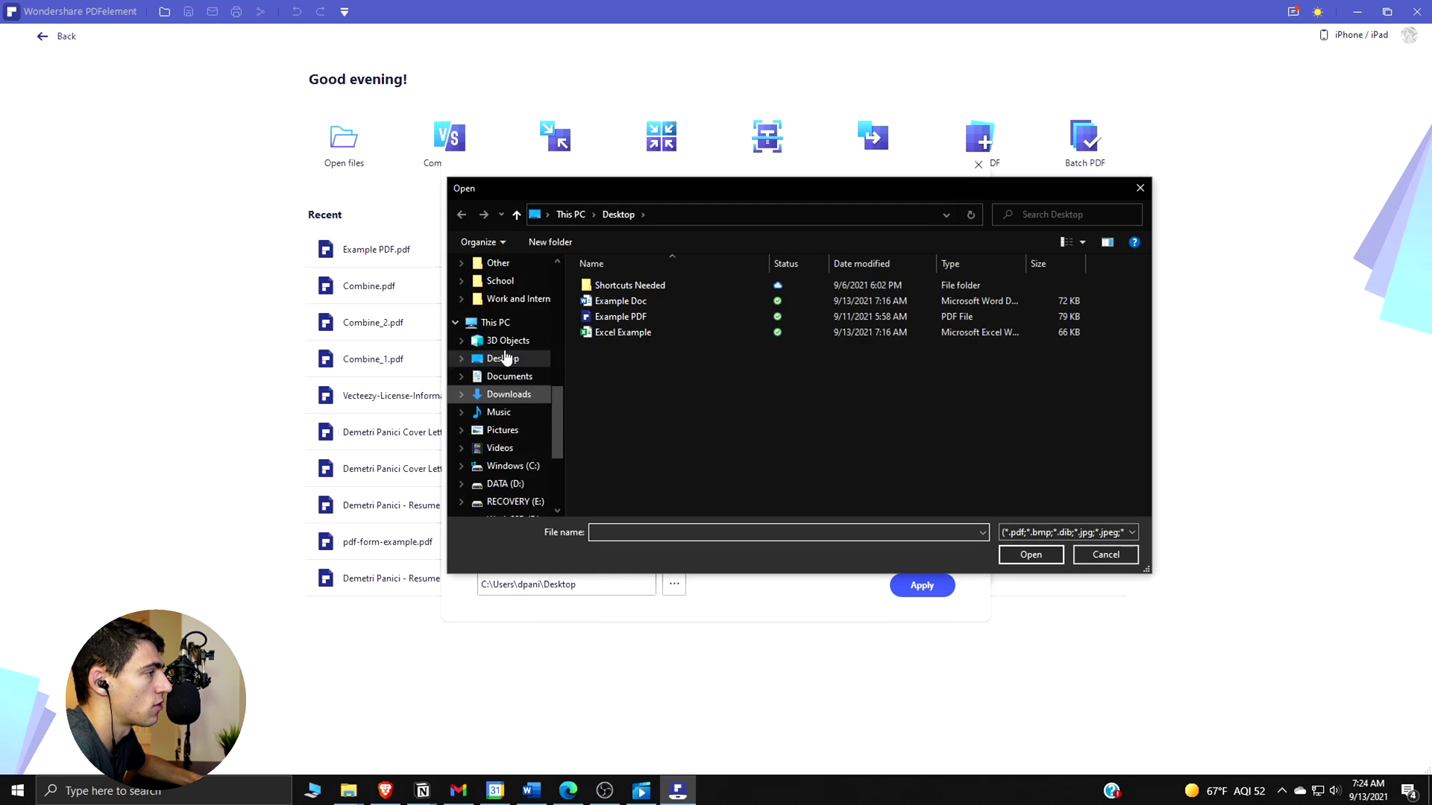
key("Escape")
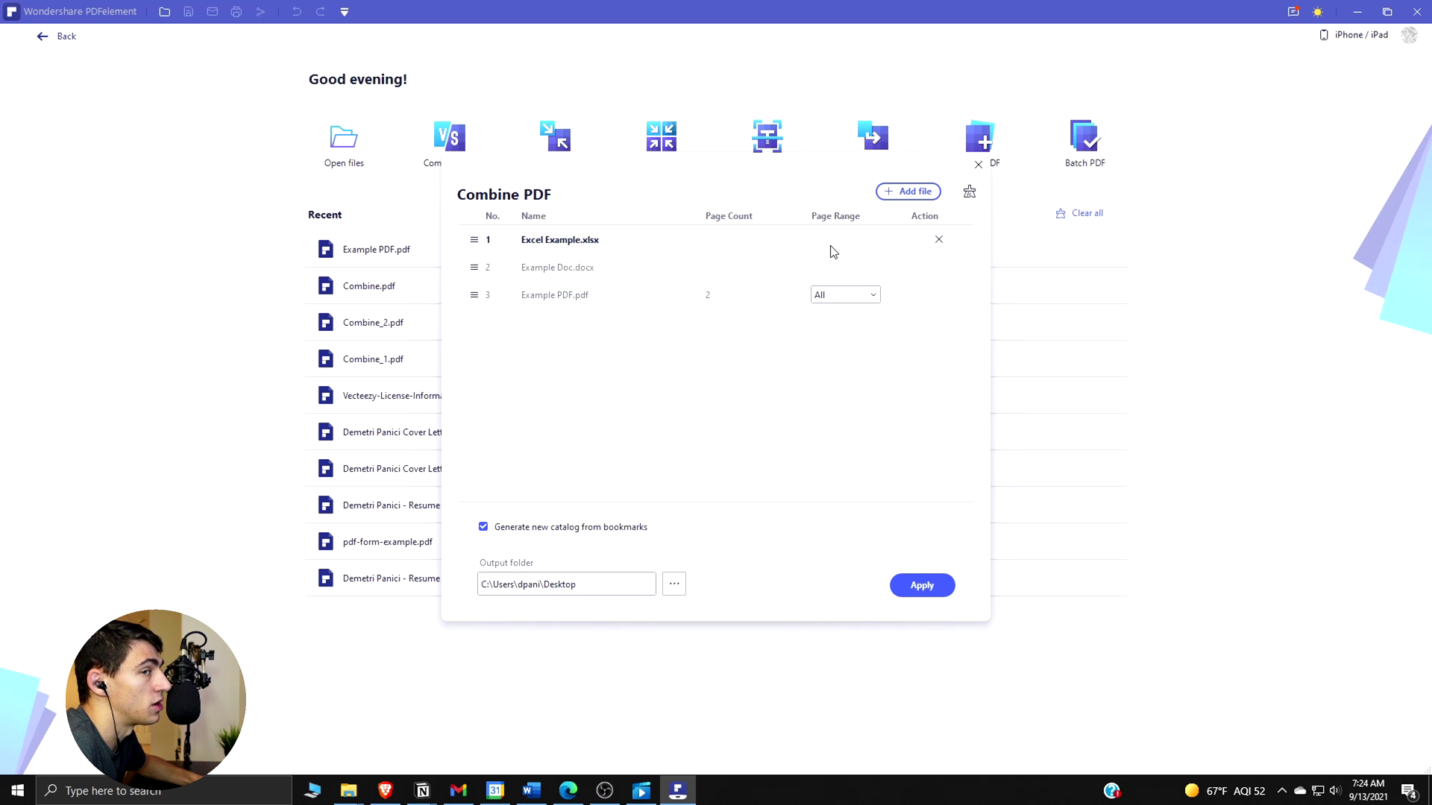
left_click(830, 297)
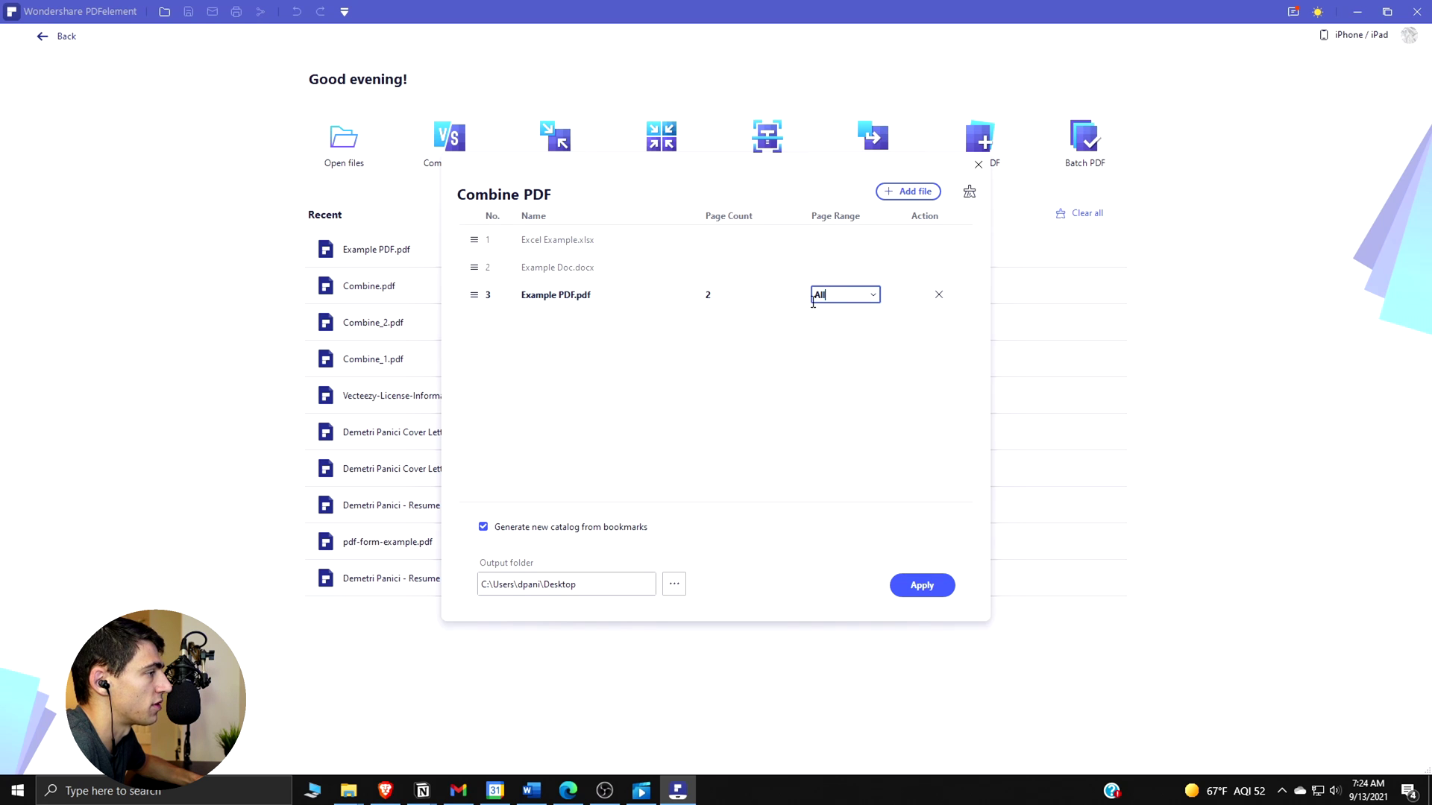
double_click(813, 302)
left_click(830, 372)
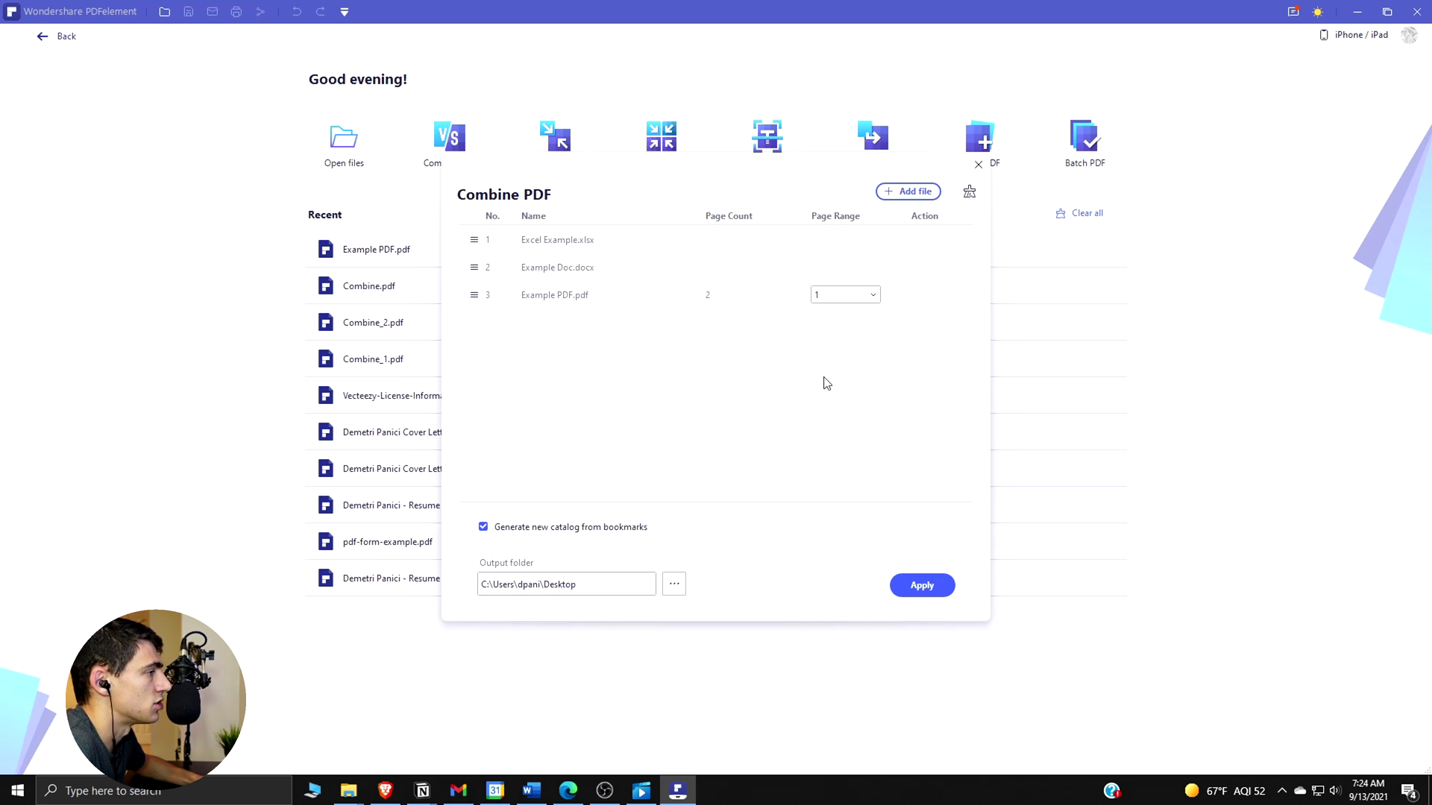
left_click(928, 593)
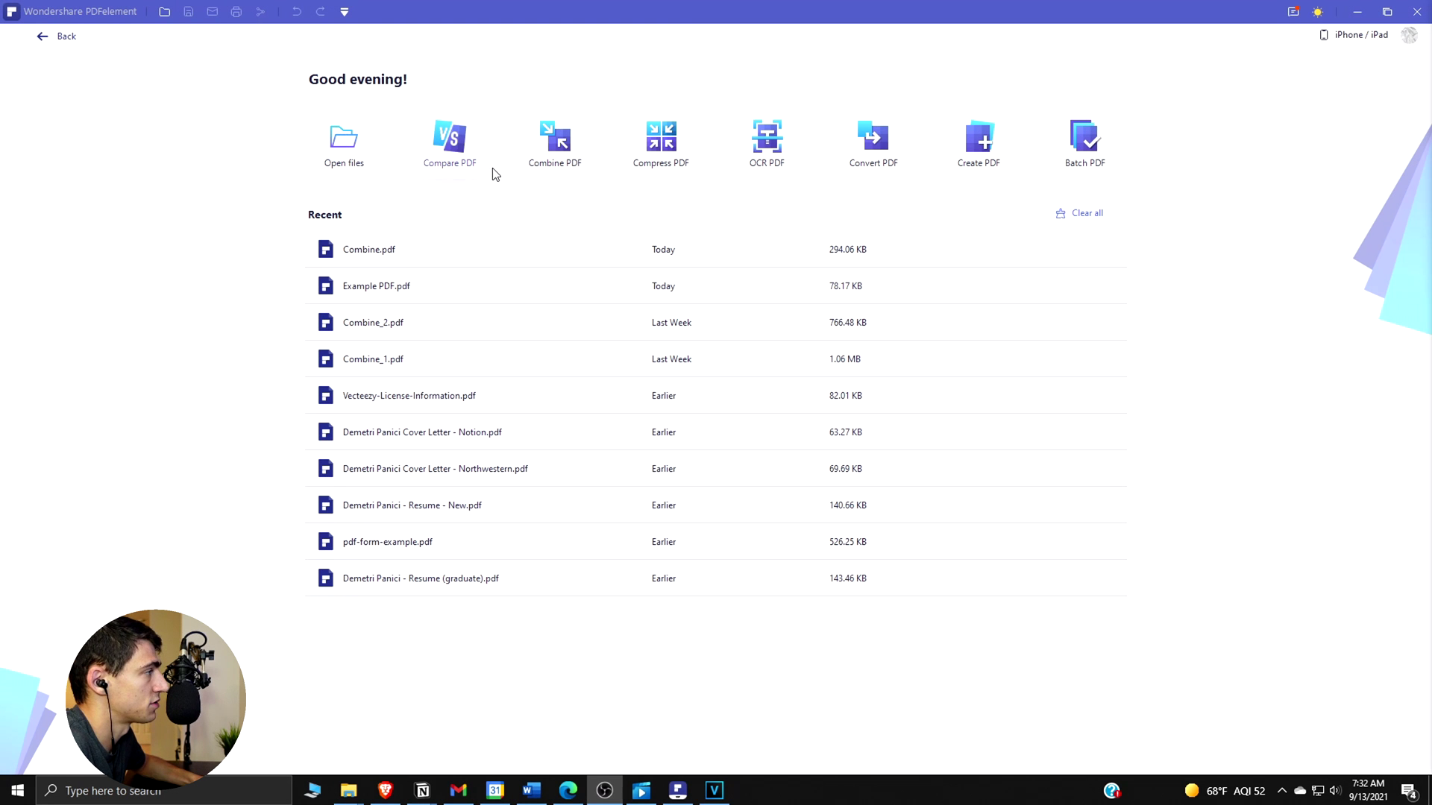
Merge Example Doc, Example PDF and Excel Example from the Desktop into Combine_1.pdf
left_click(575, 147)
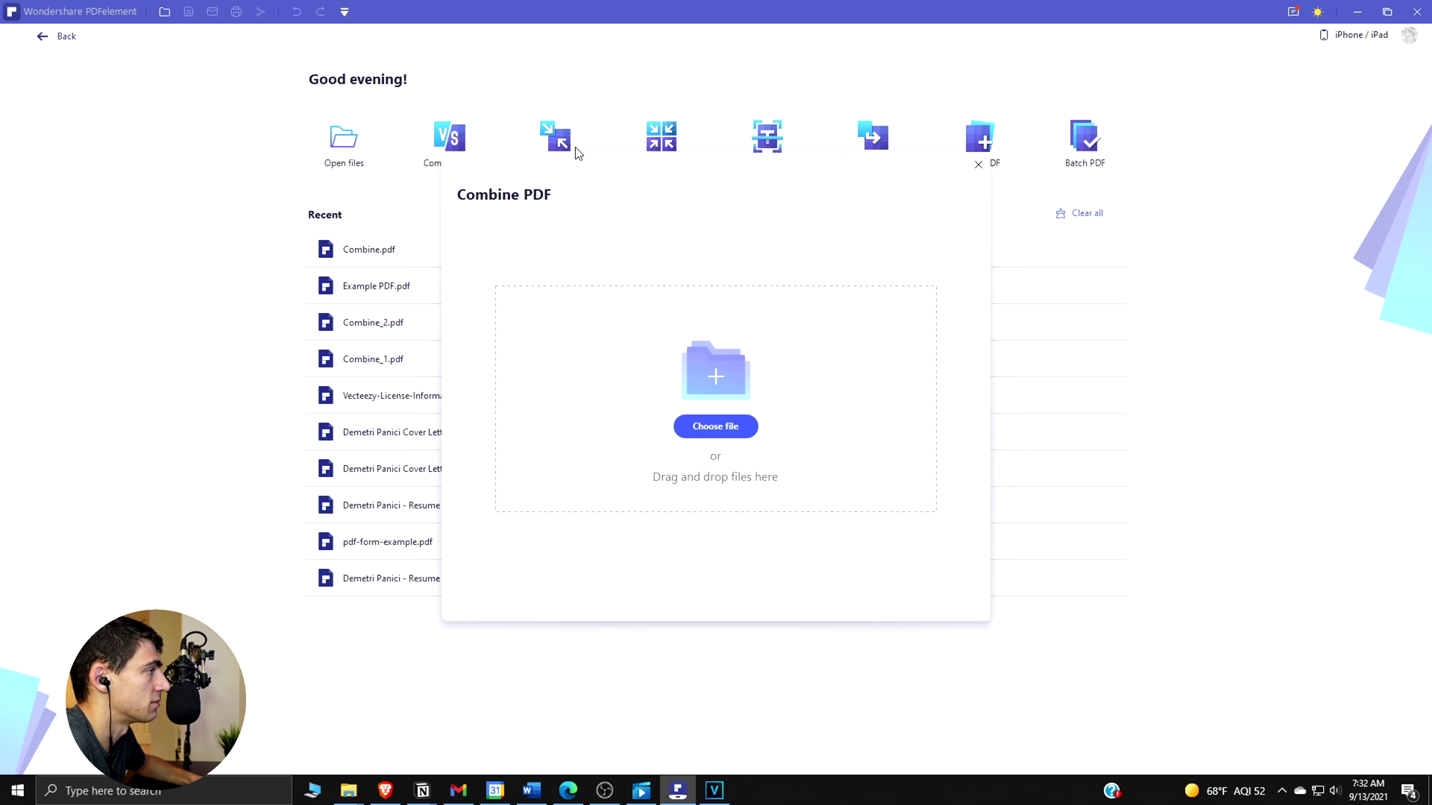
left_click(727, 425)
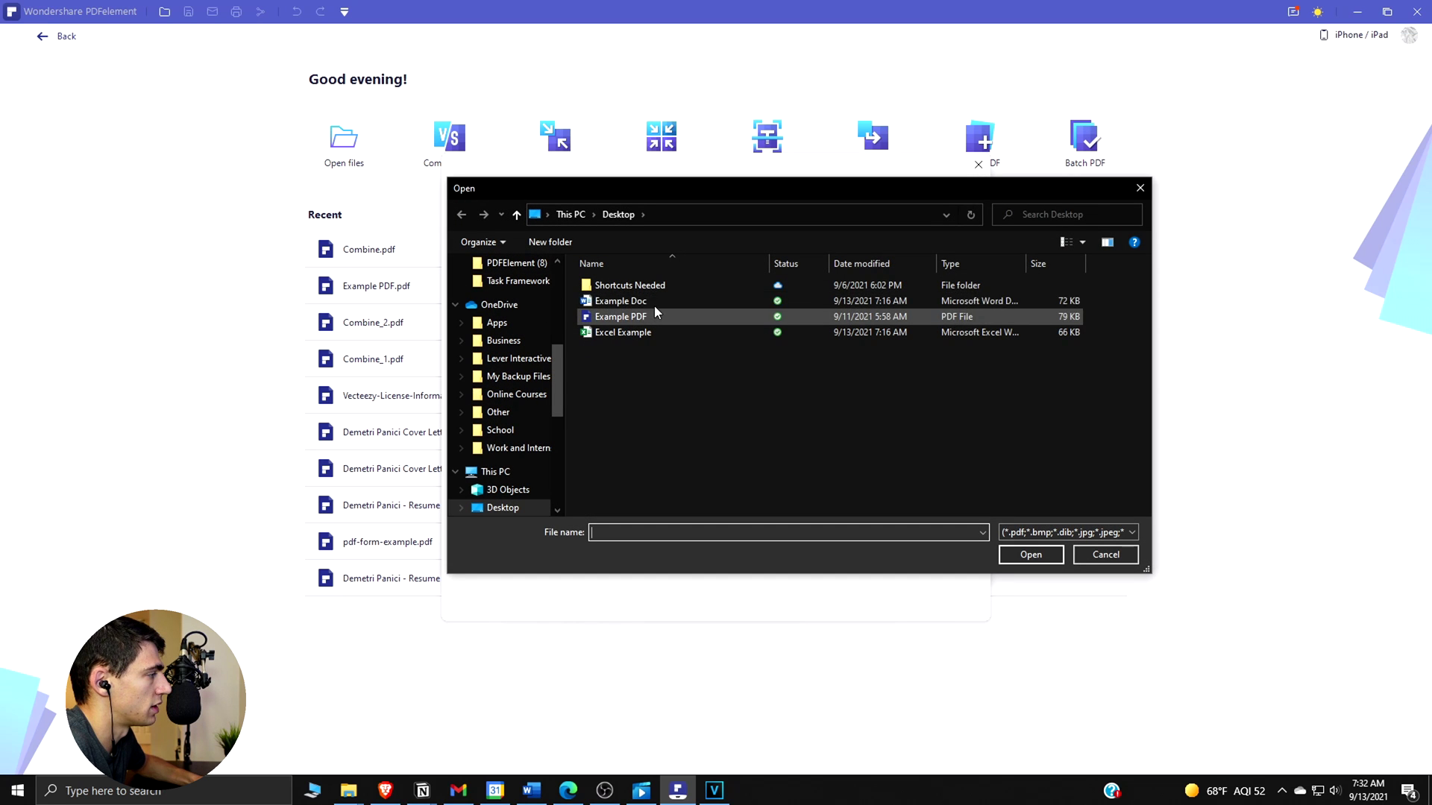
left_click(642, 302)
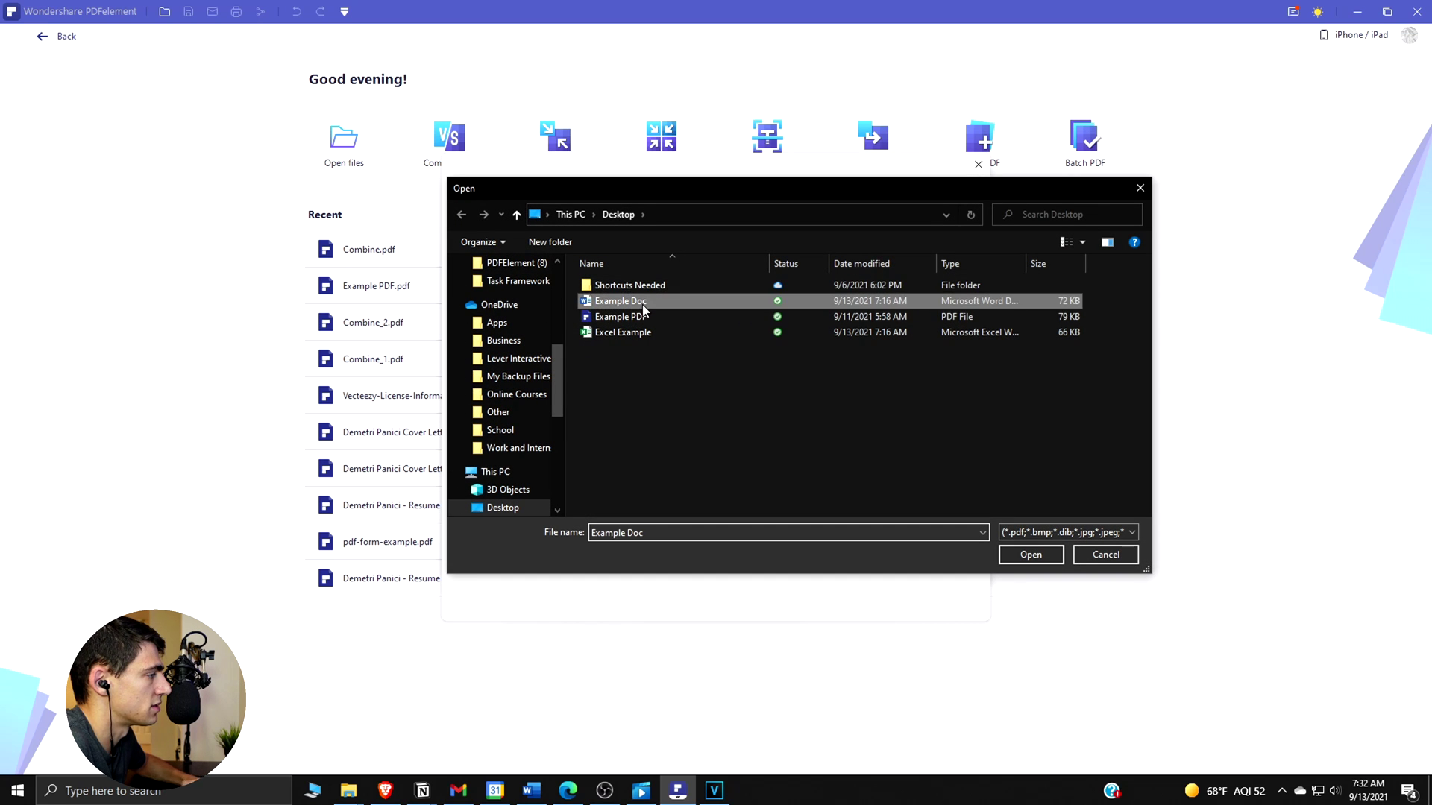
left_click(643, 317, "ctrl")
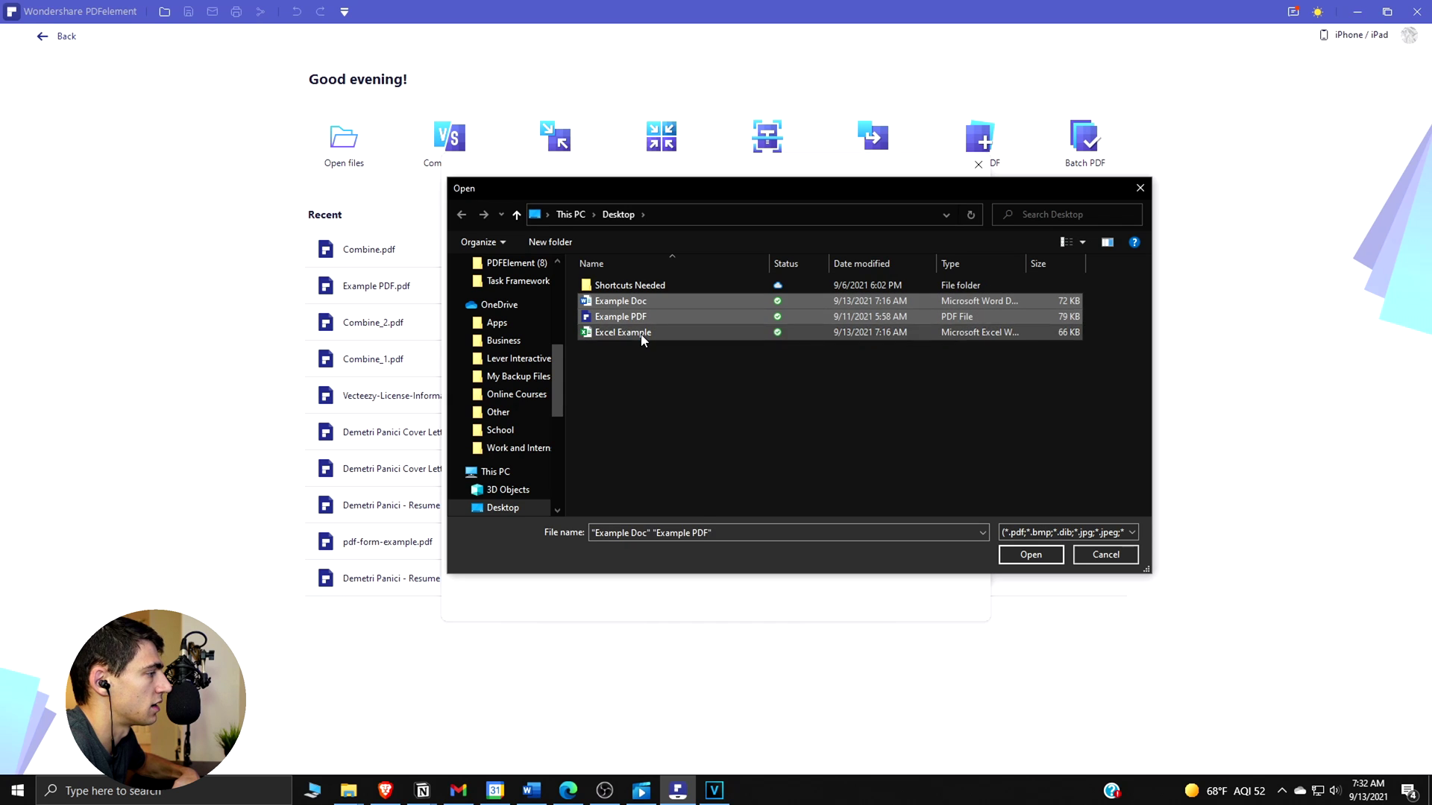
left_click(642, 336, "ctrl")
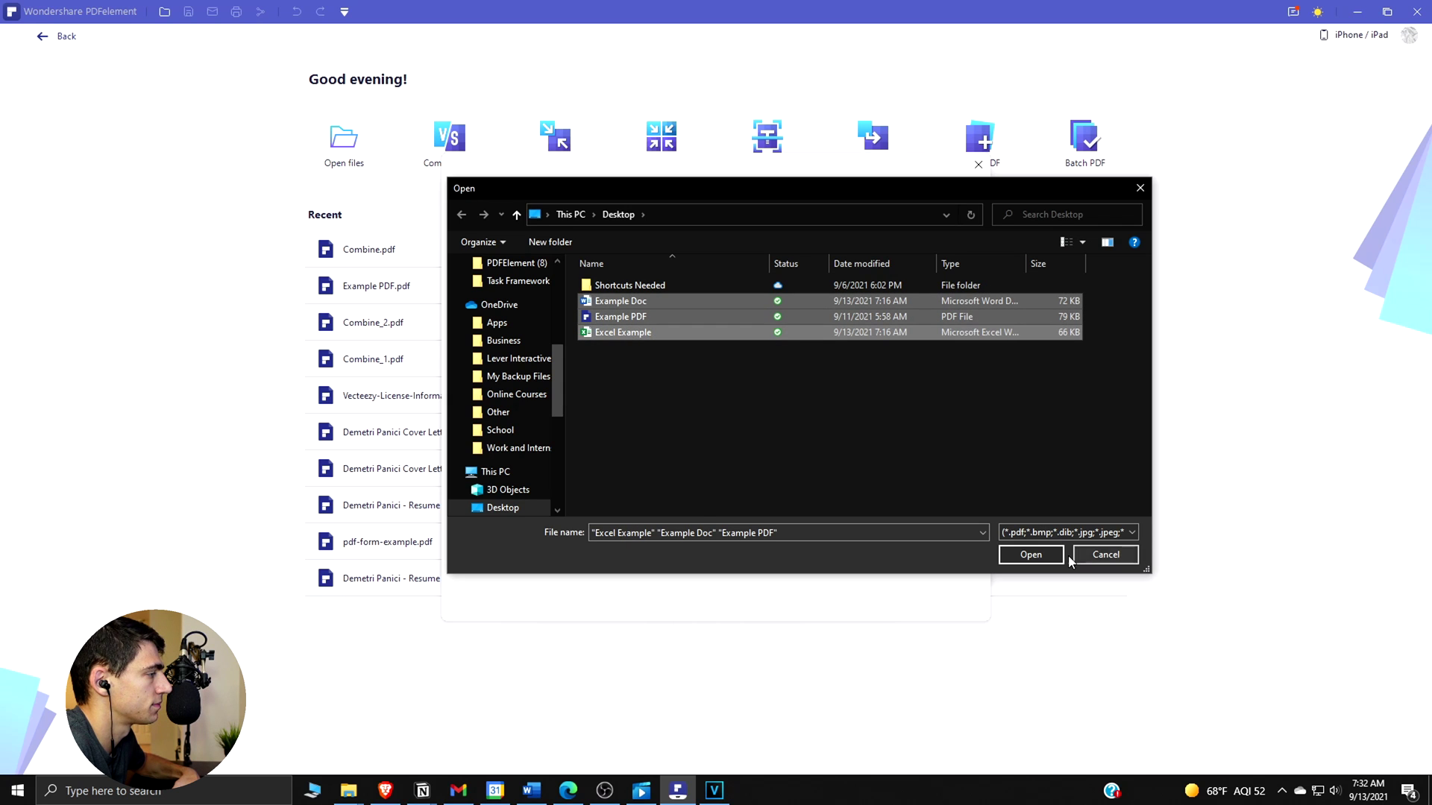
left_click(1032, 556)
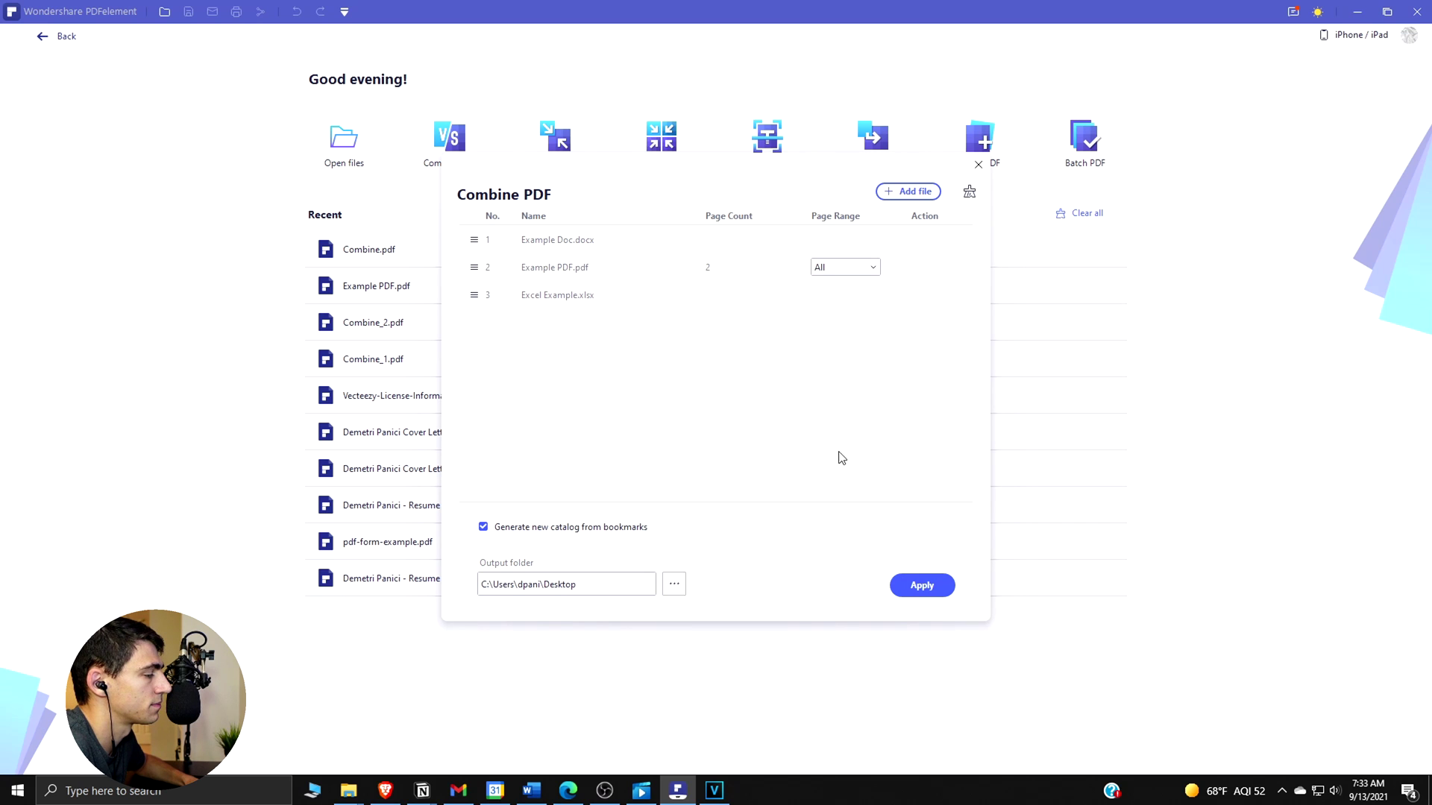
left_click(922, 586)
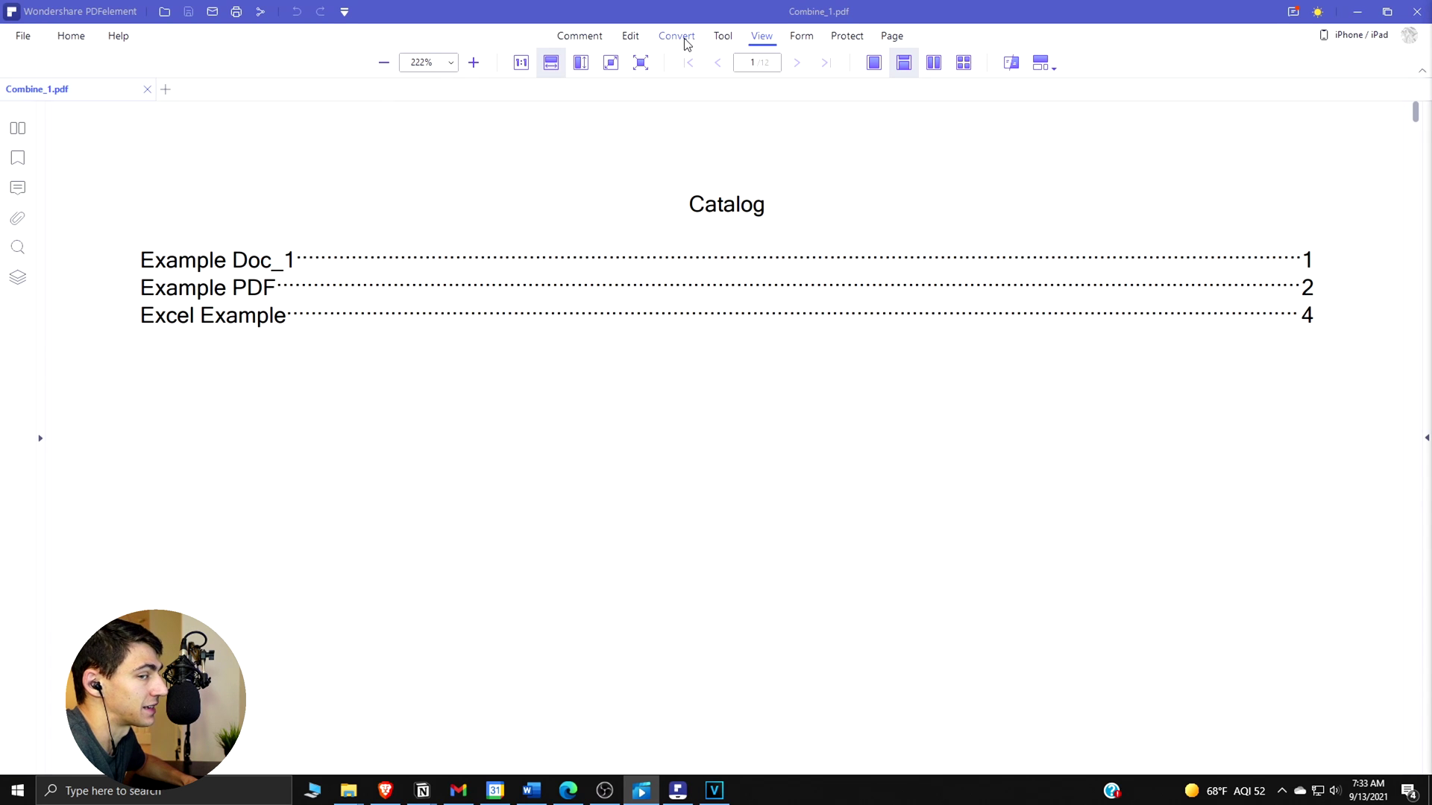
left_click(725, 37)
Merge the open Combine_1.pdf with Excel Example.xlsx into Combine_2.pdf
left_click(414, 64)
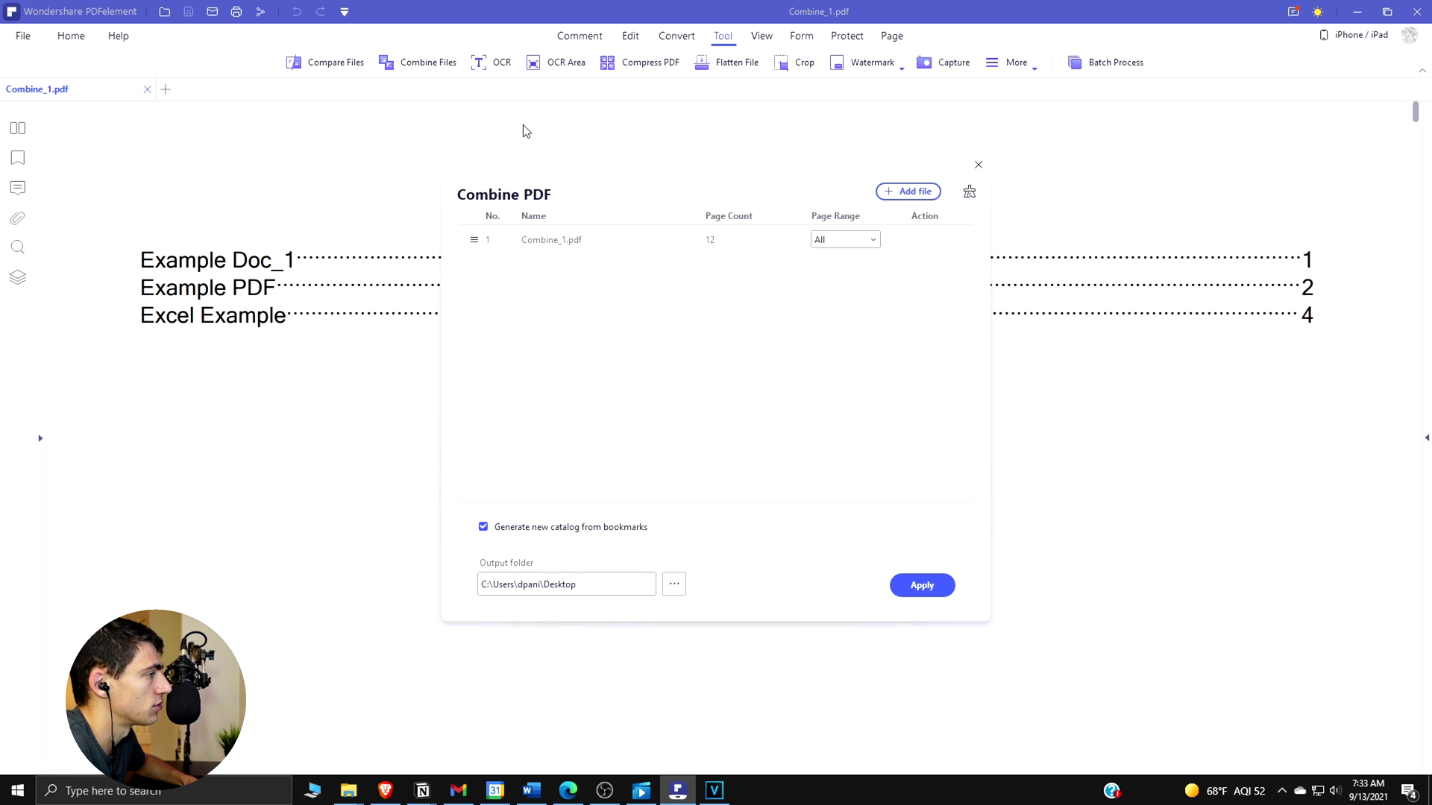
left_click(924, 196)
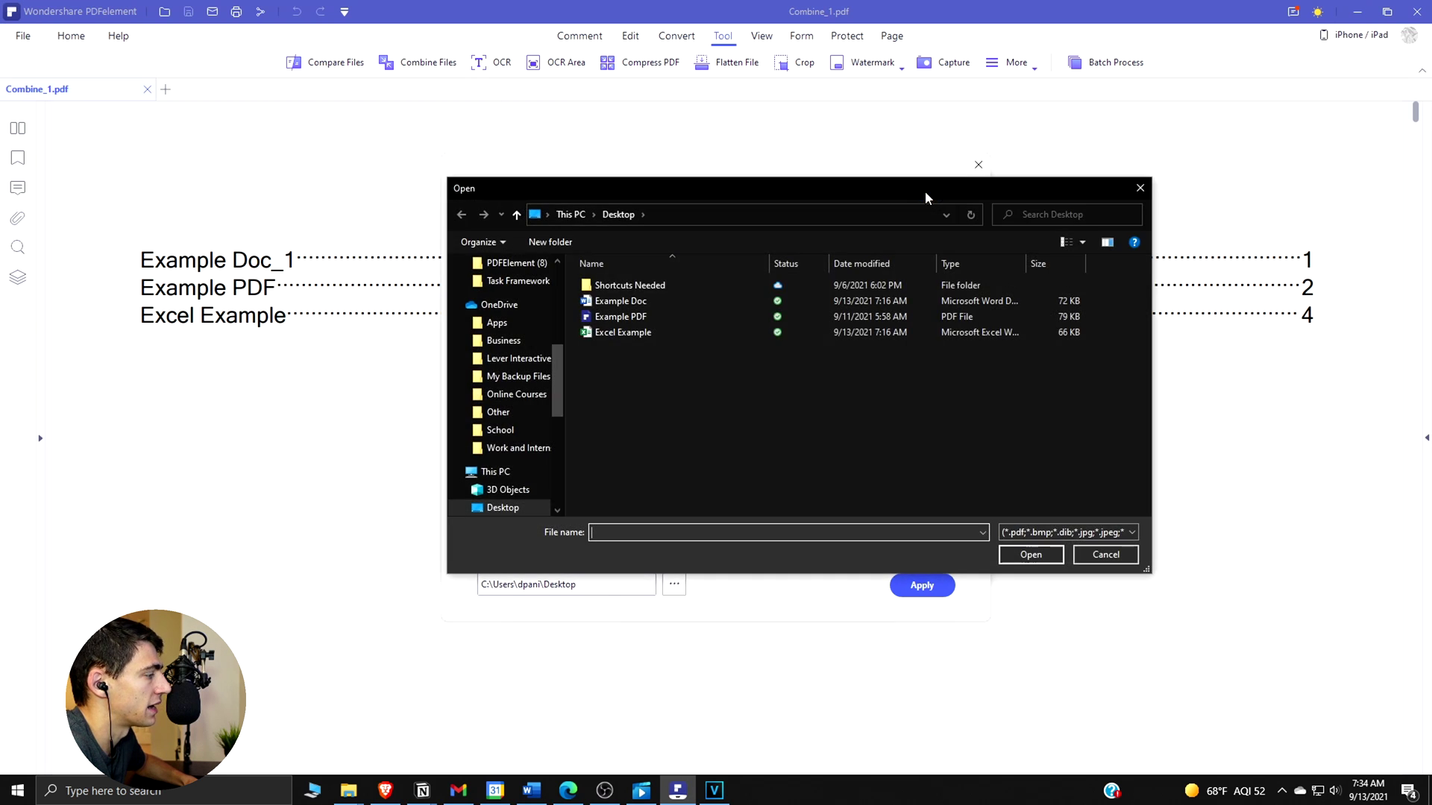
left_click(632, 332)
double_click(633, 333)
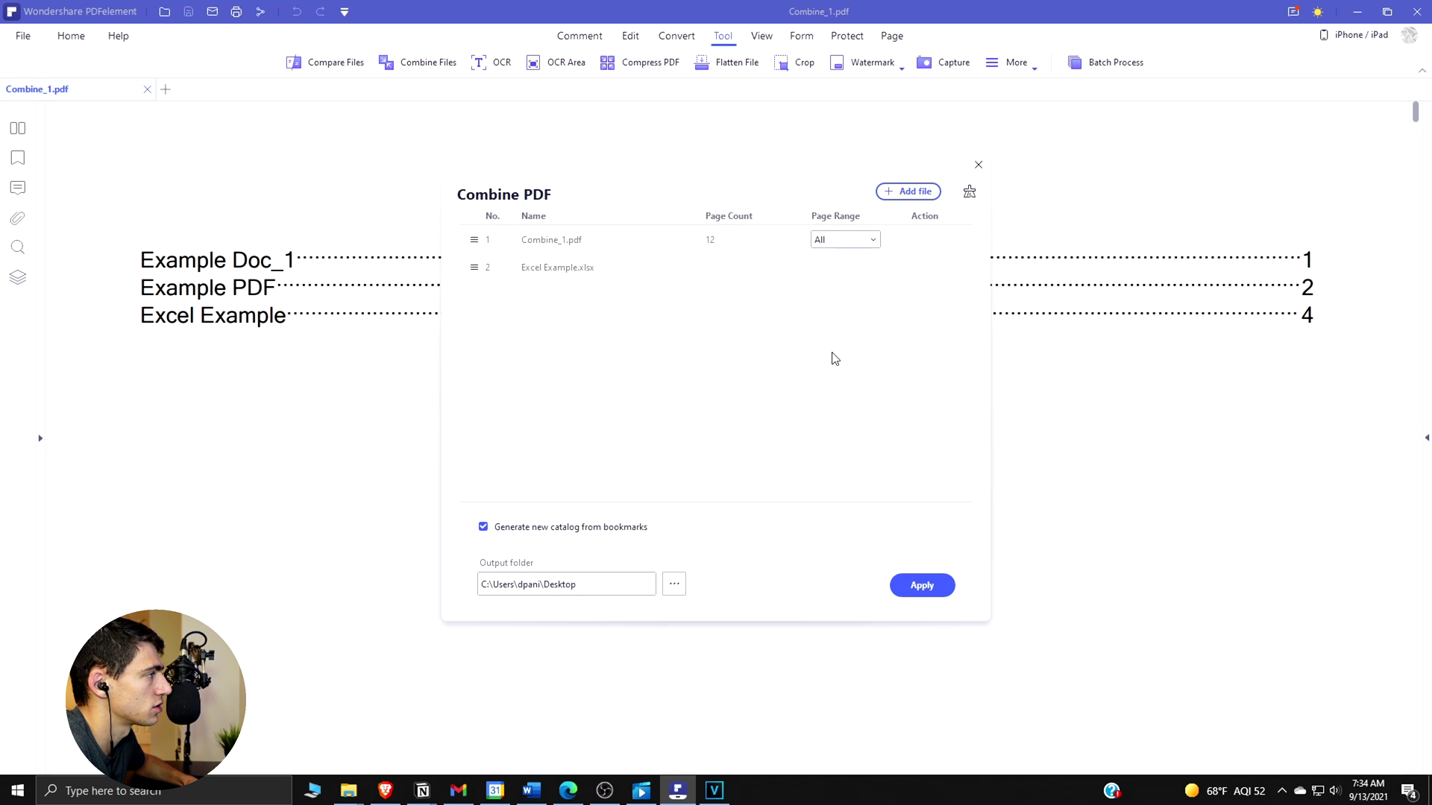
left_click(936, 591)
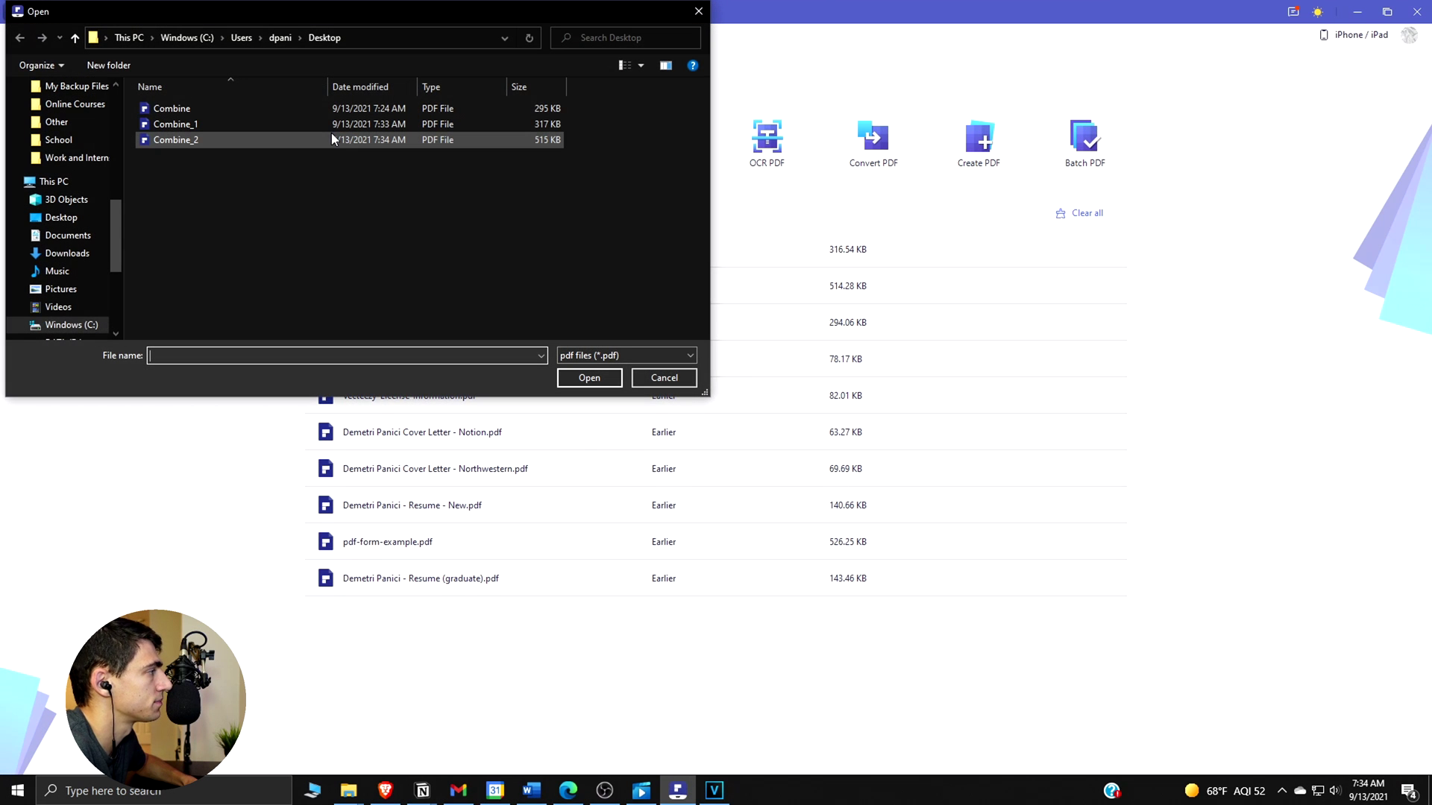
Open Combine.pdf with its page thumbnails showing, and bring the Desktop folder window forward
double_click(294, 108)
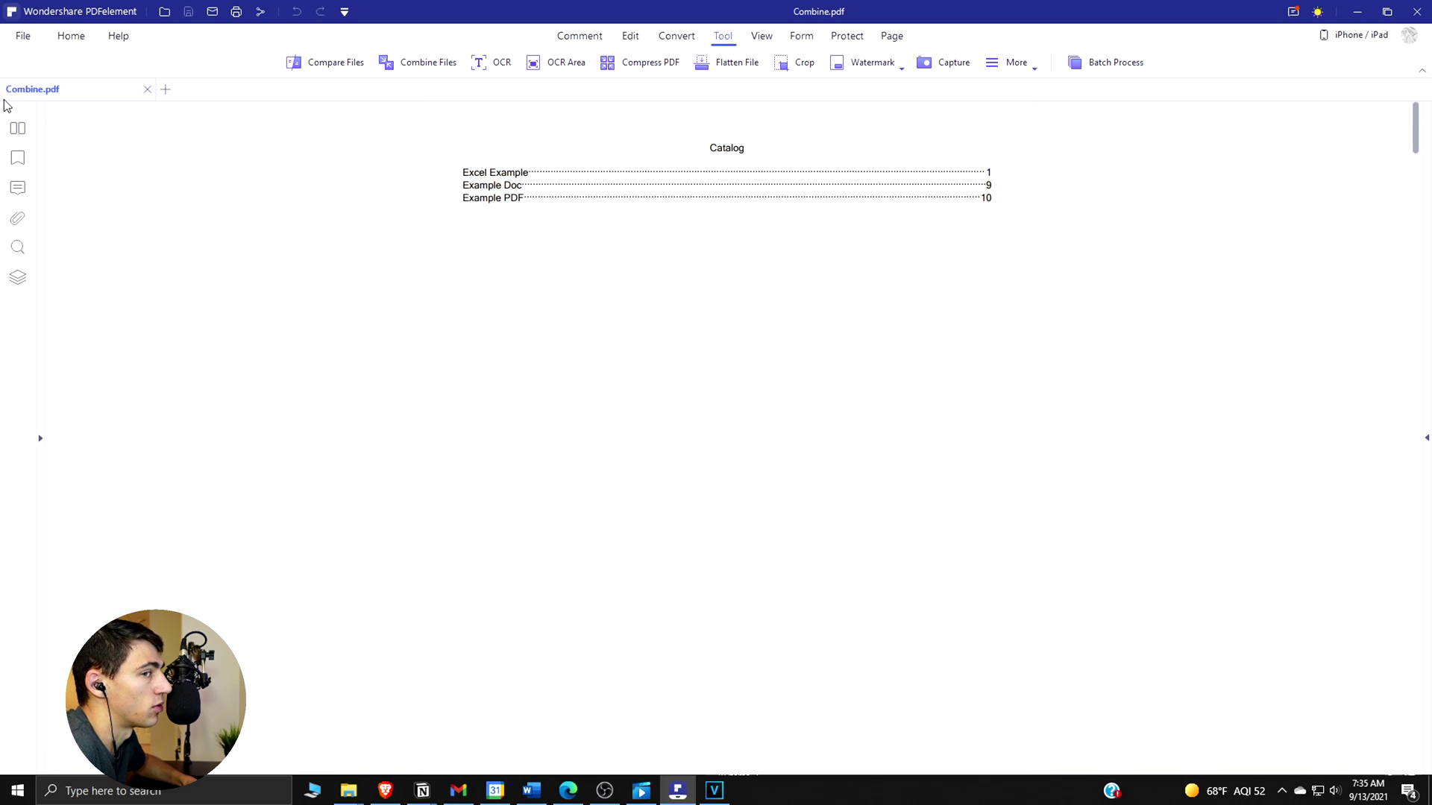
left_click(18, 129)
key("alt+Tab")
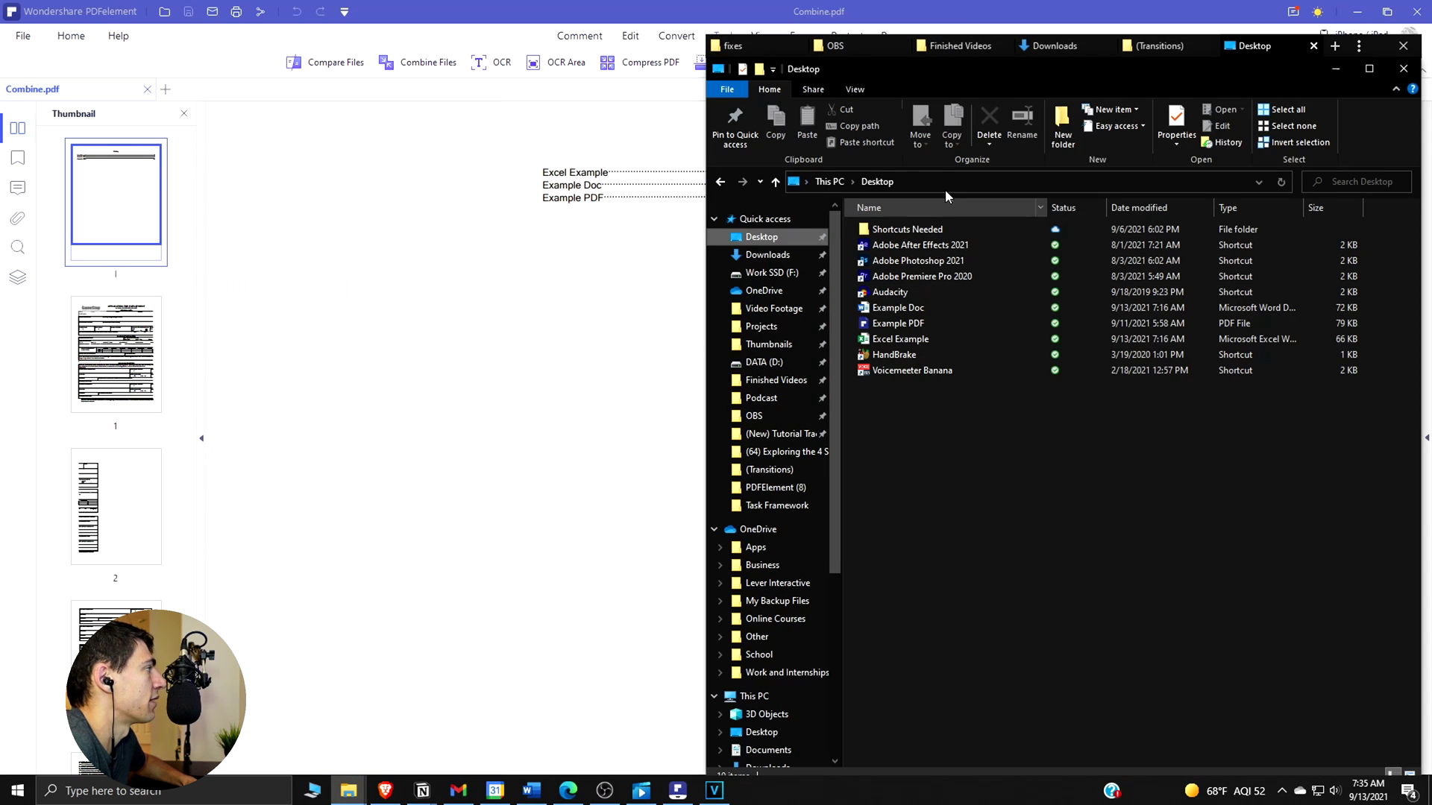
Insert Example PDF's pages into Combine.pdf by dragging it from the Desktop folder onto the thumbnails
left_click_drag(910, 79, 905, 86)
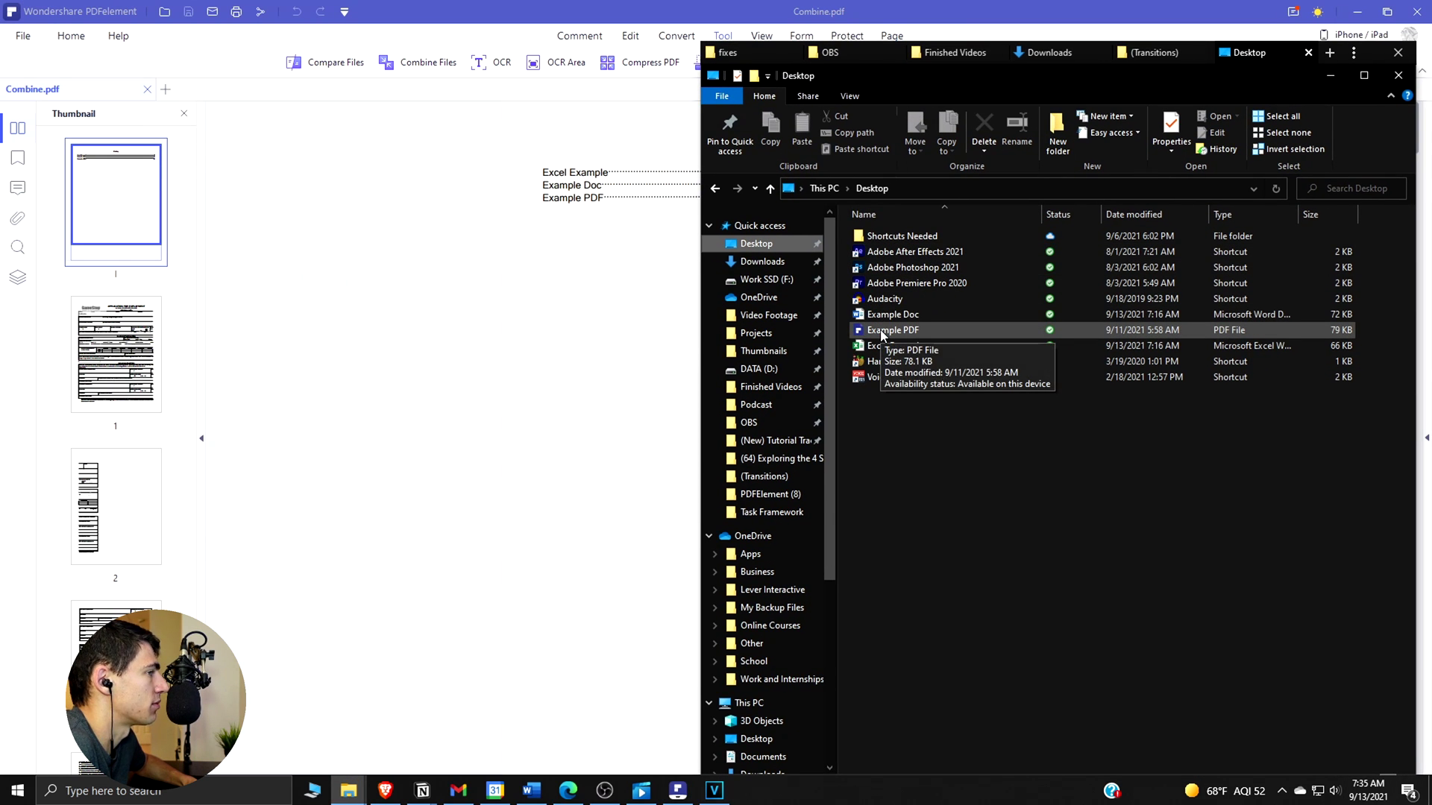
left_click_drag(881, 334, 114, 312)
key("alt+Tab")
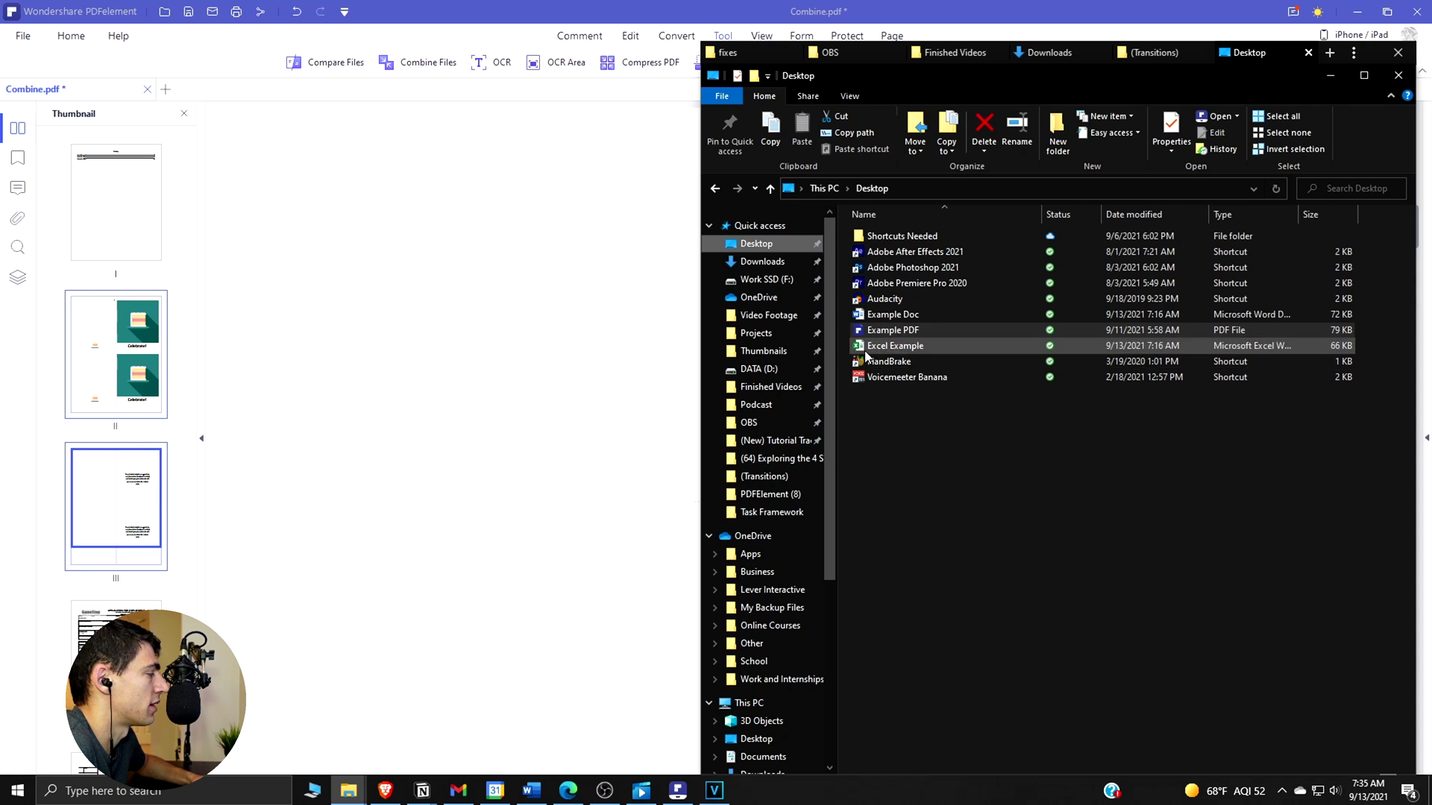
left_click_drag(893, 329, 254, 567)
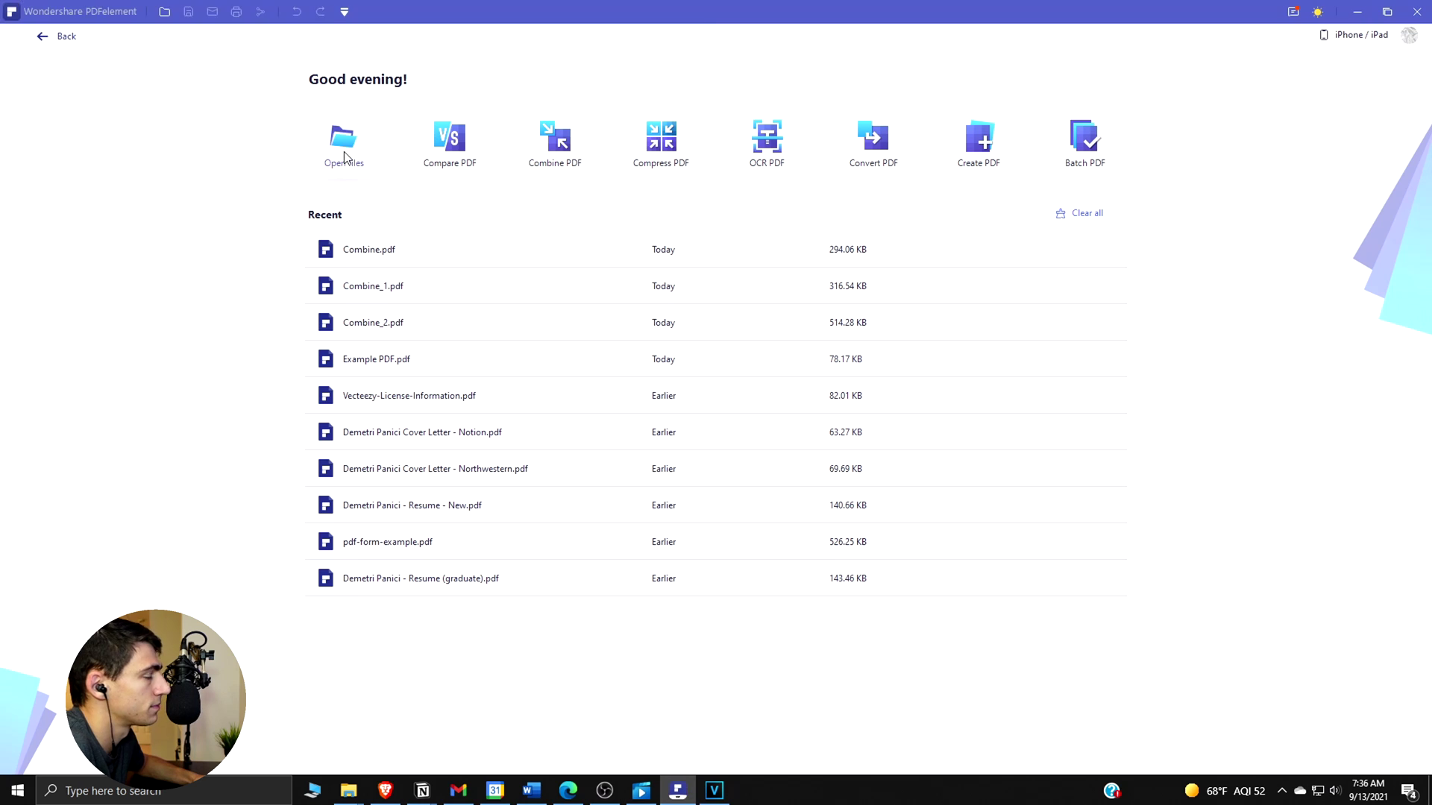
Reopen Combine.pdf and show its 11 pages as a thumbnail grid in the Page view
left_click(344, 145)
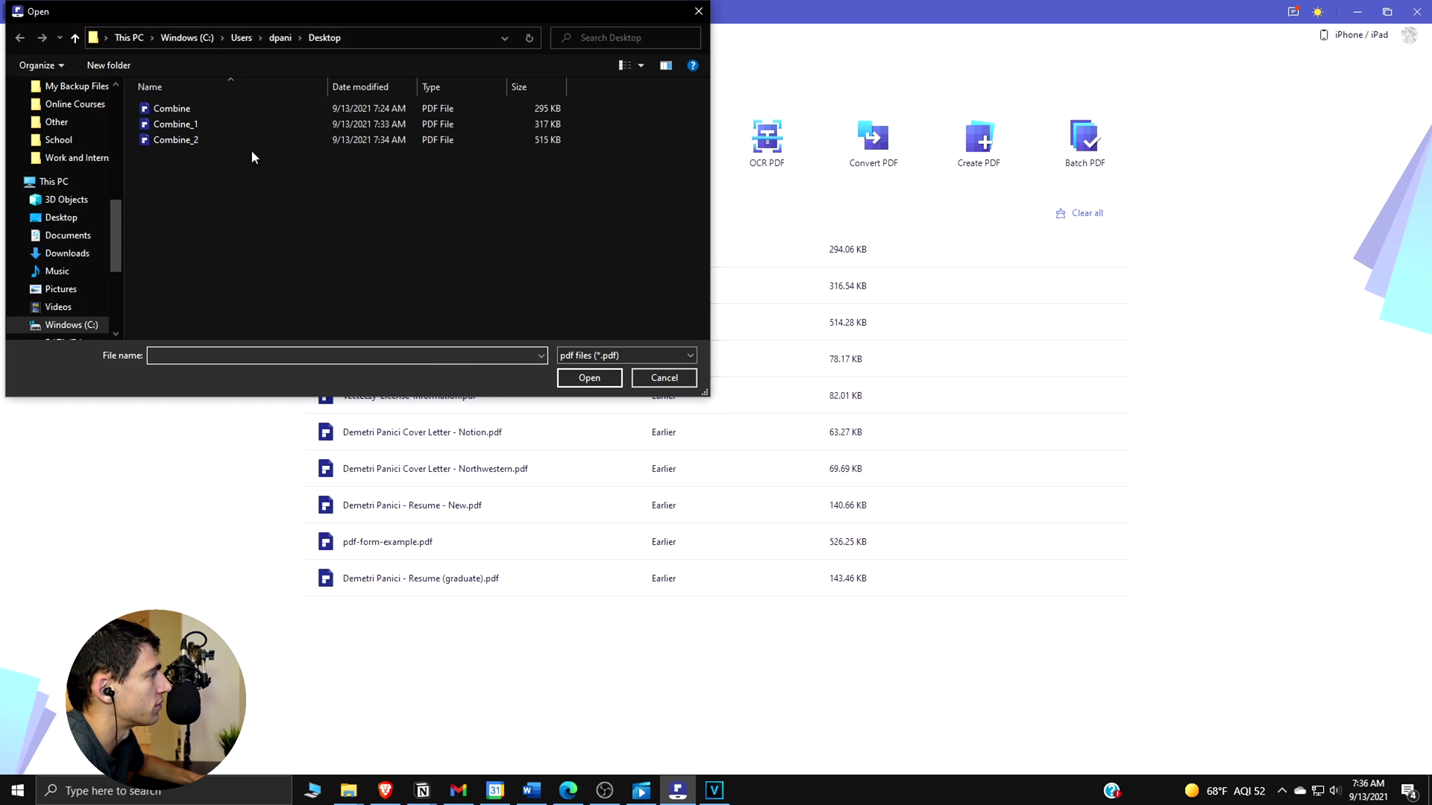
left_click(188, 112)
double_click(188, 112)
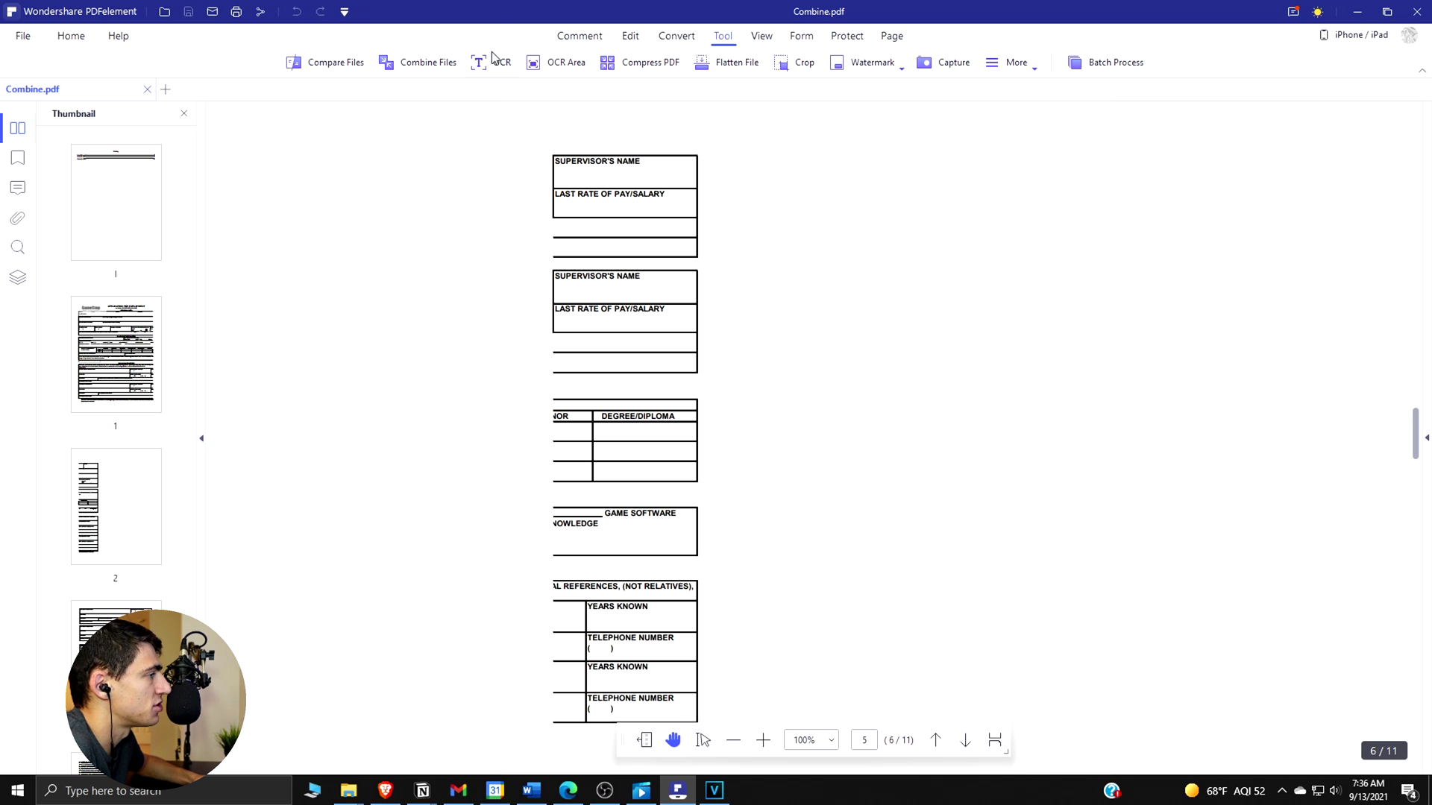
left_click(892, 35)
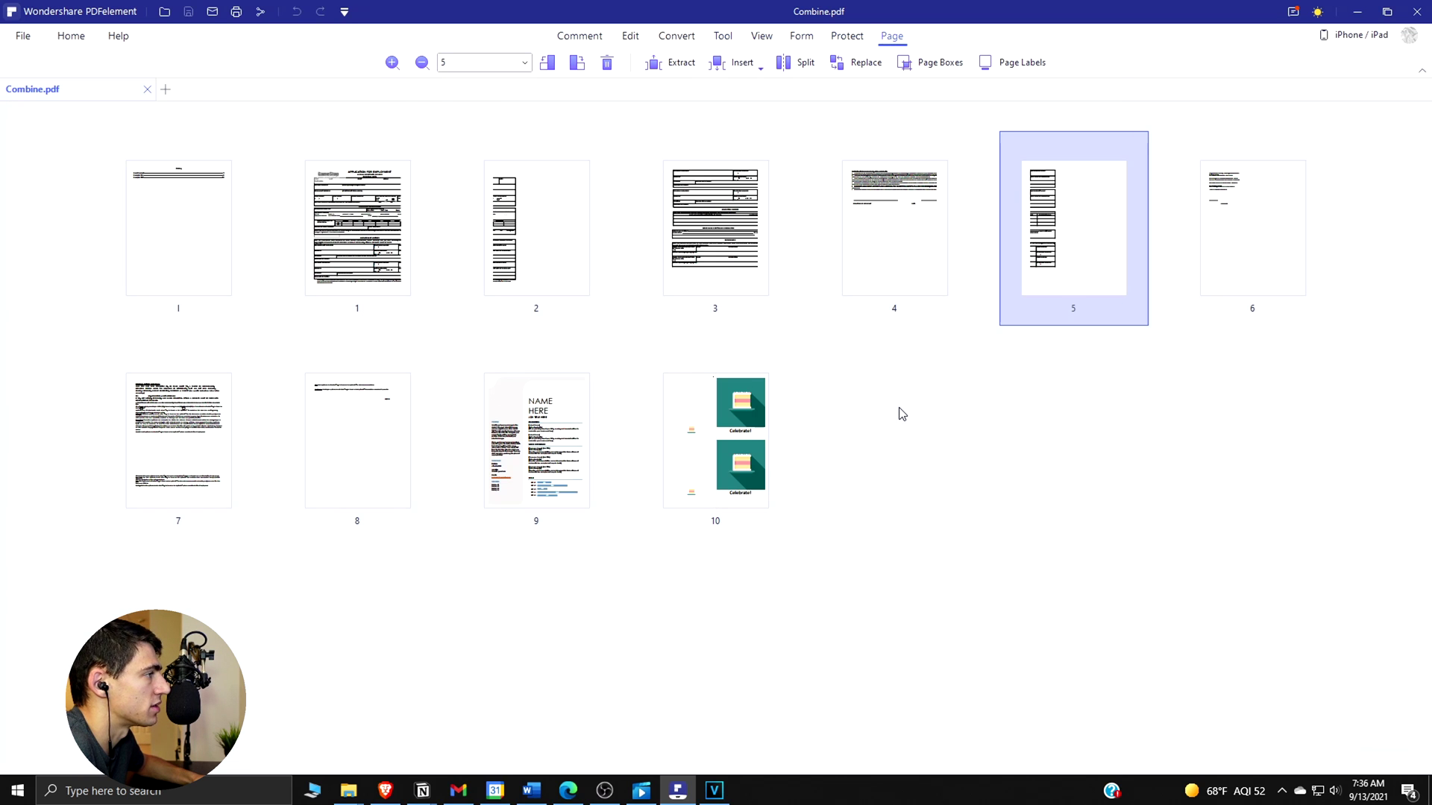
left_click(903, 414)
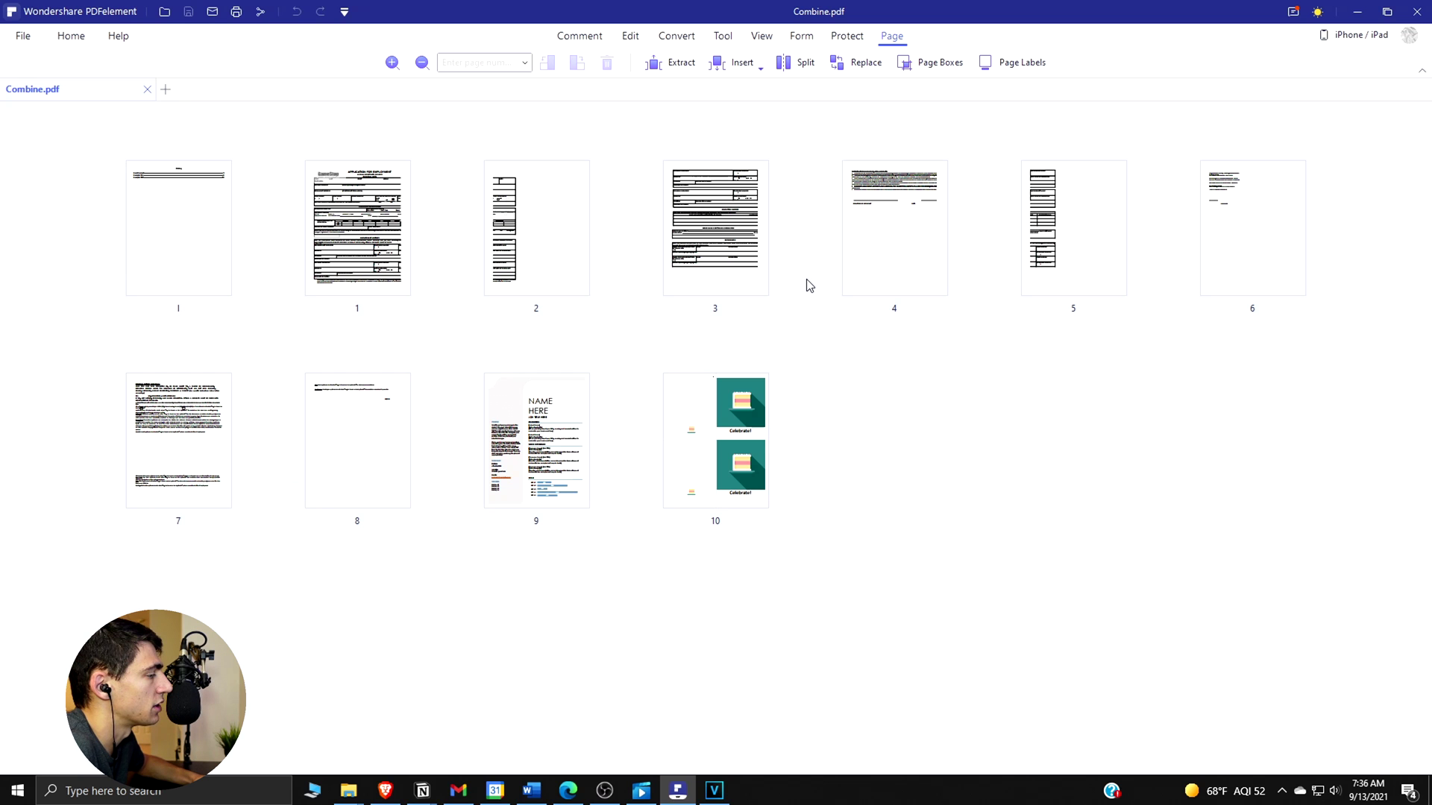
right_click(735, 237)
Extract all pages of Combine.pdf as one merged image, keeping the 'All pages' subset
left_click(796, 466)
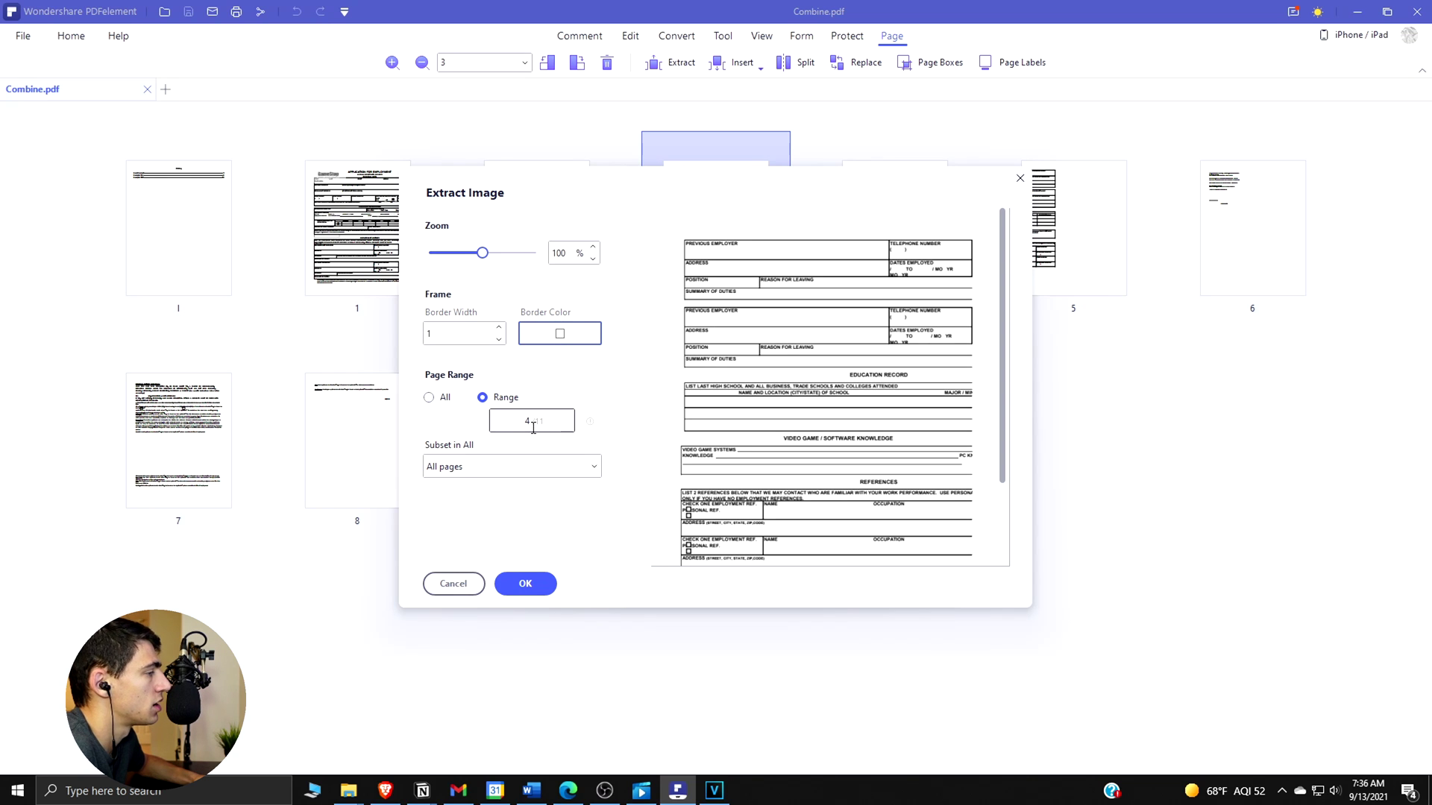
left_click(507, 470)
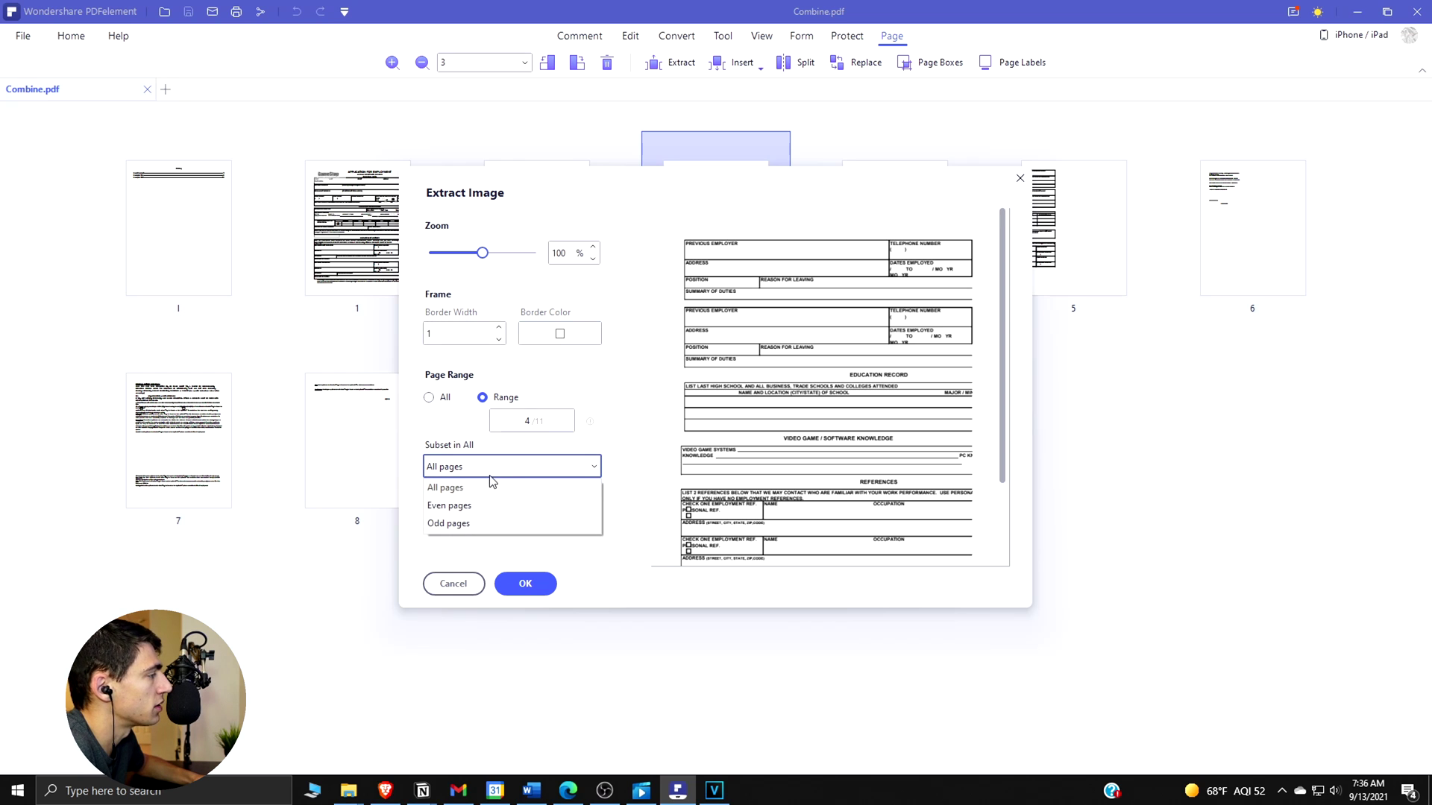
left_click(490, 476)
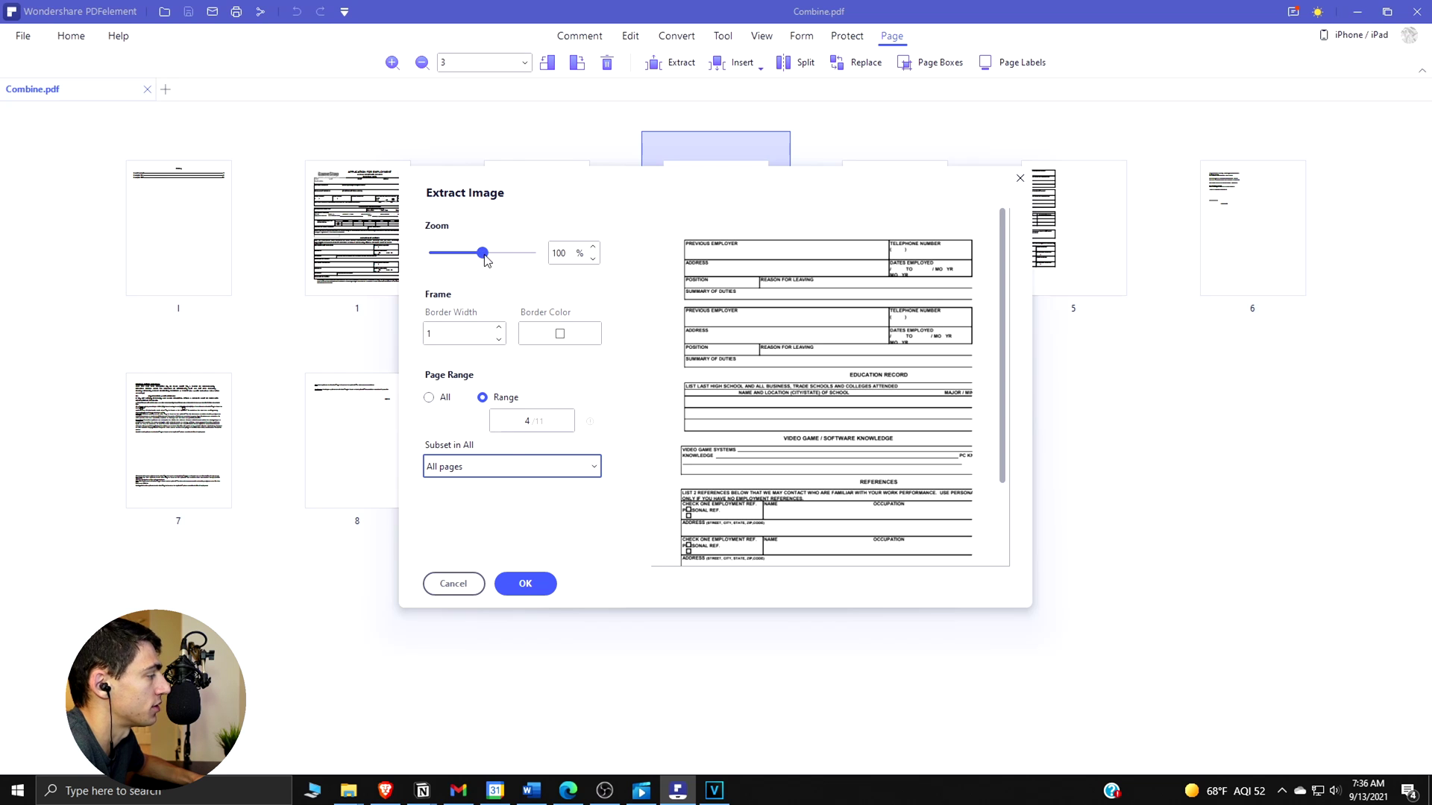
left_click(526, 584)
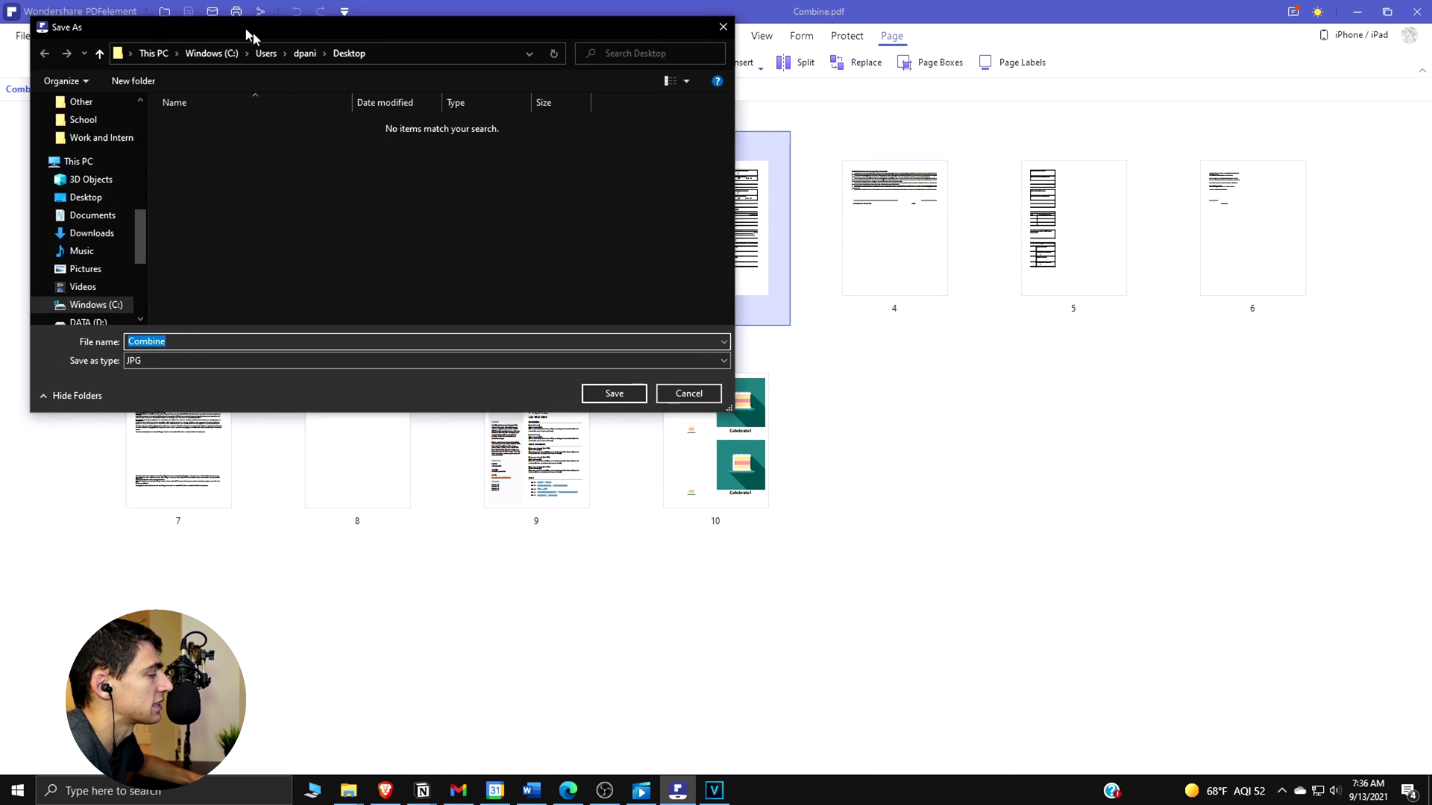
Save the merged page image to the Desktop as Combine.jpg, keeping JPG format
left_click(164, 248)
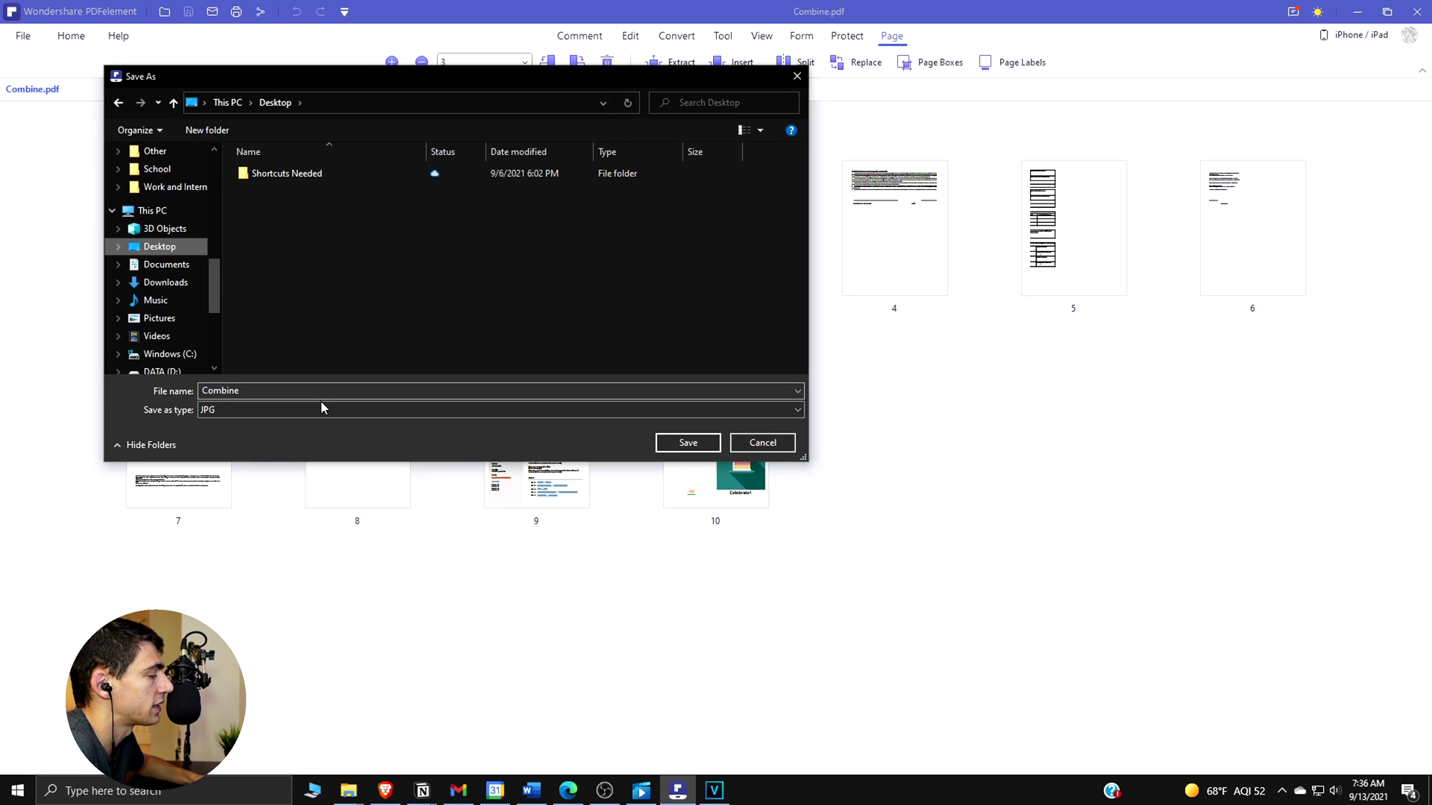
left_click(314, 409)
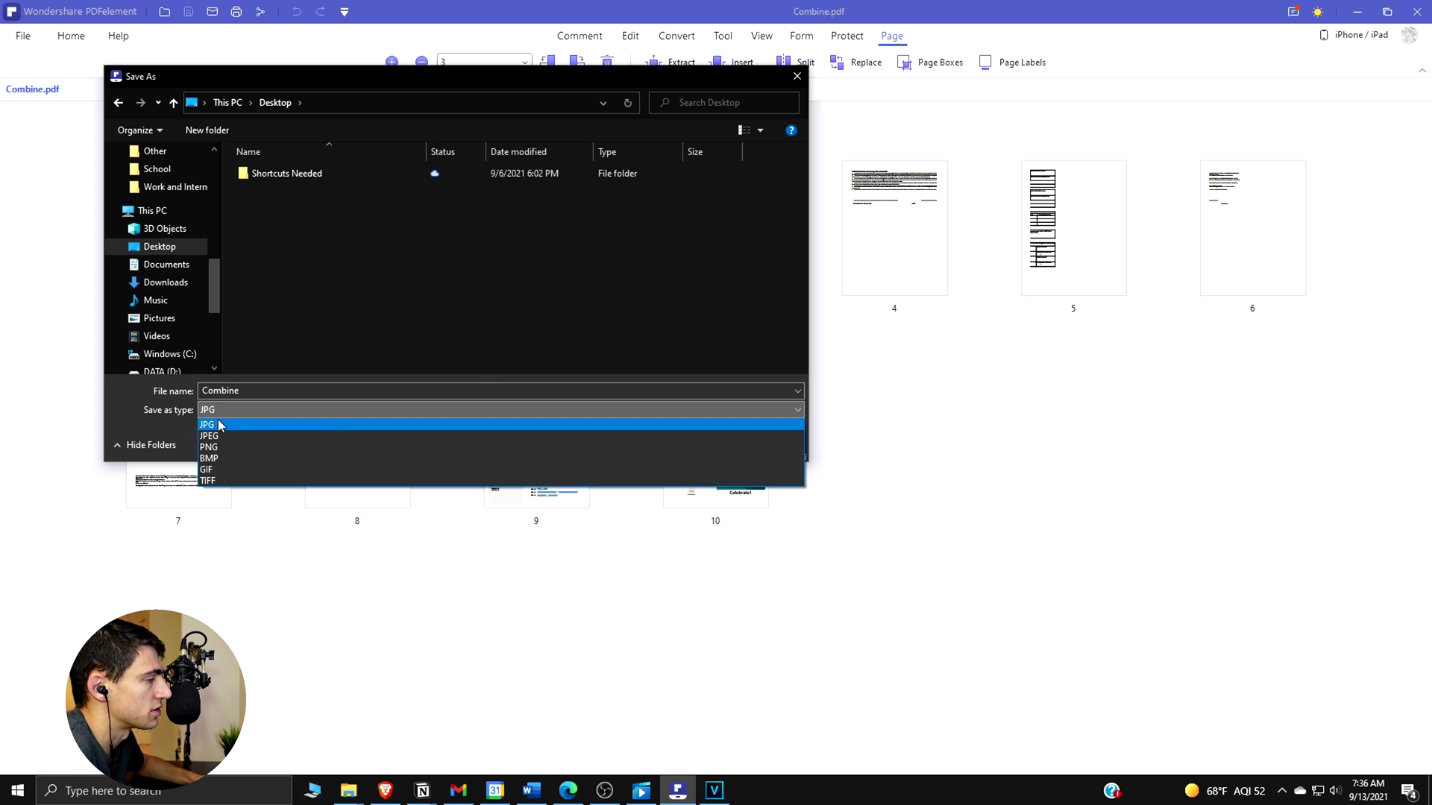
left_click(498, 424)
left_click(685, 440)
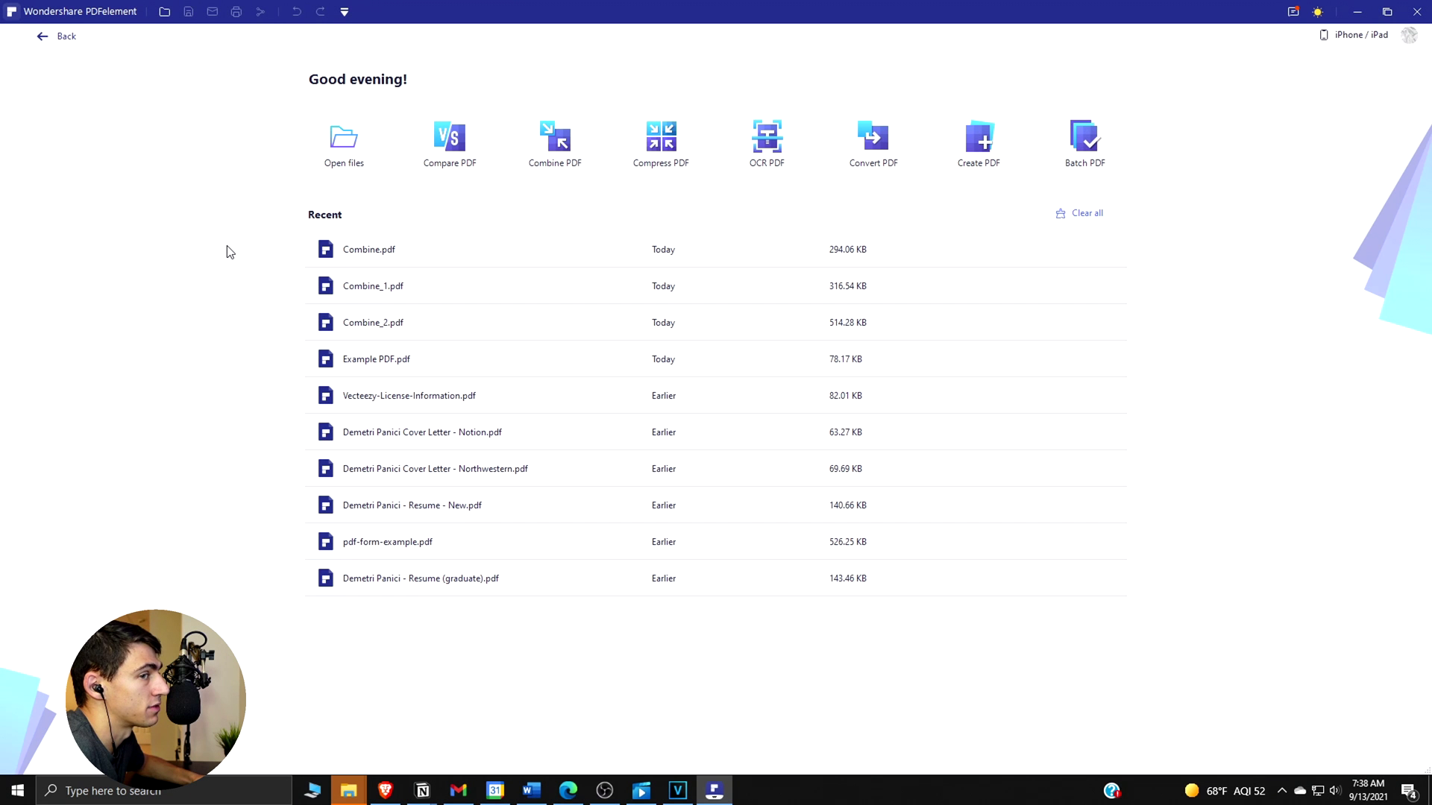
Reopen Combine.pdf and select Combine_1.pdf as the source for Insert From PDF
left_click(332, 166)
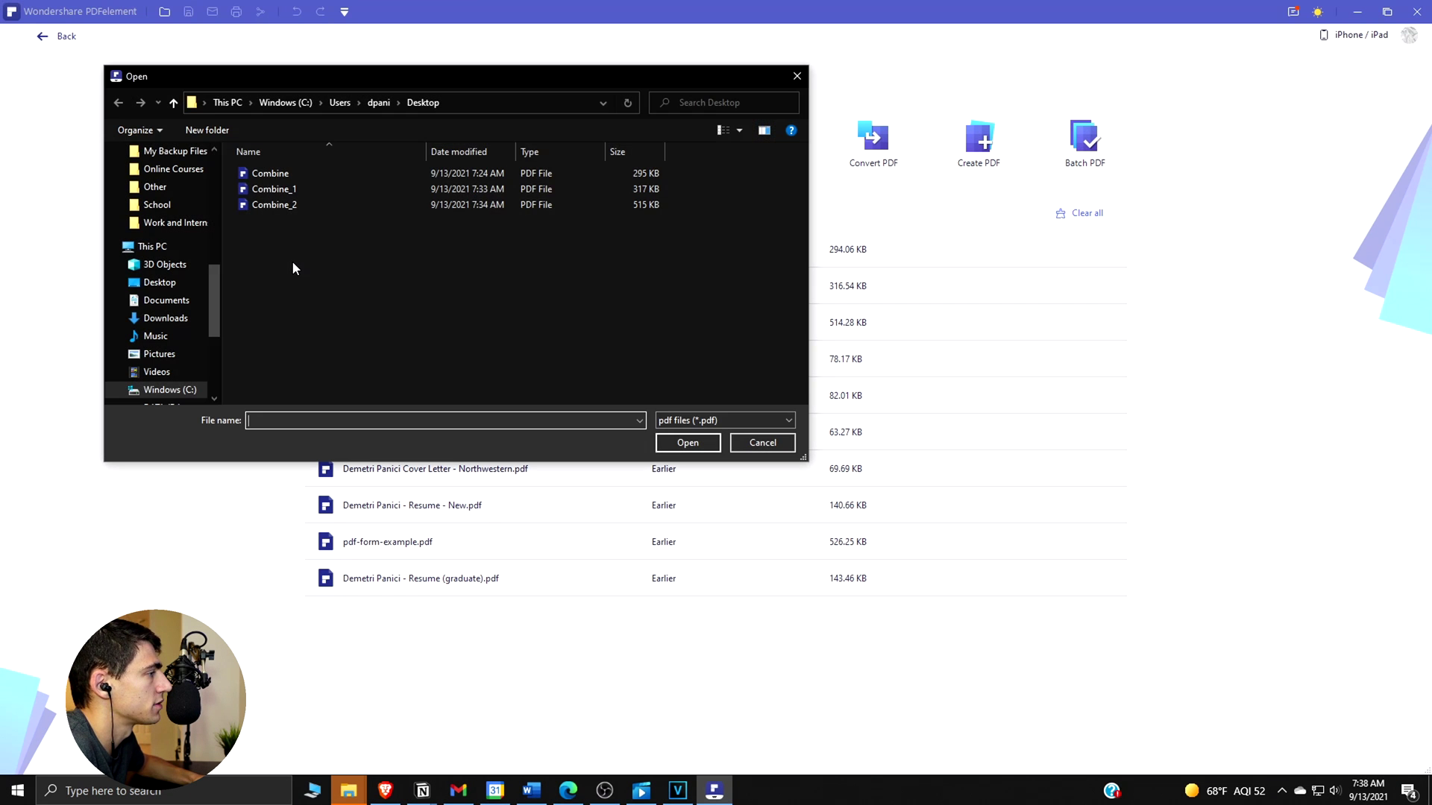
double_click(285, 172)
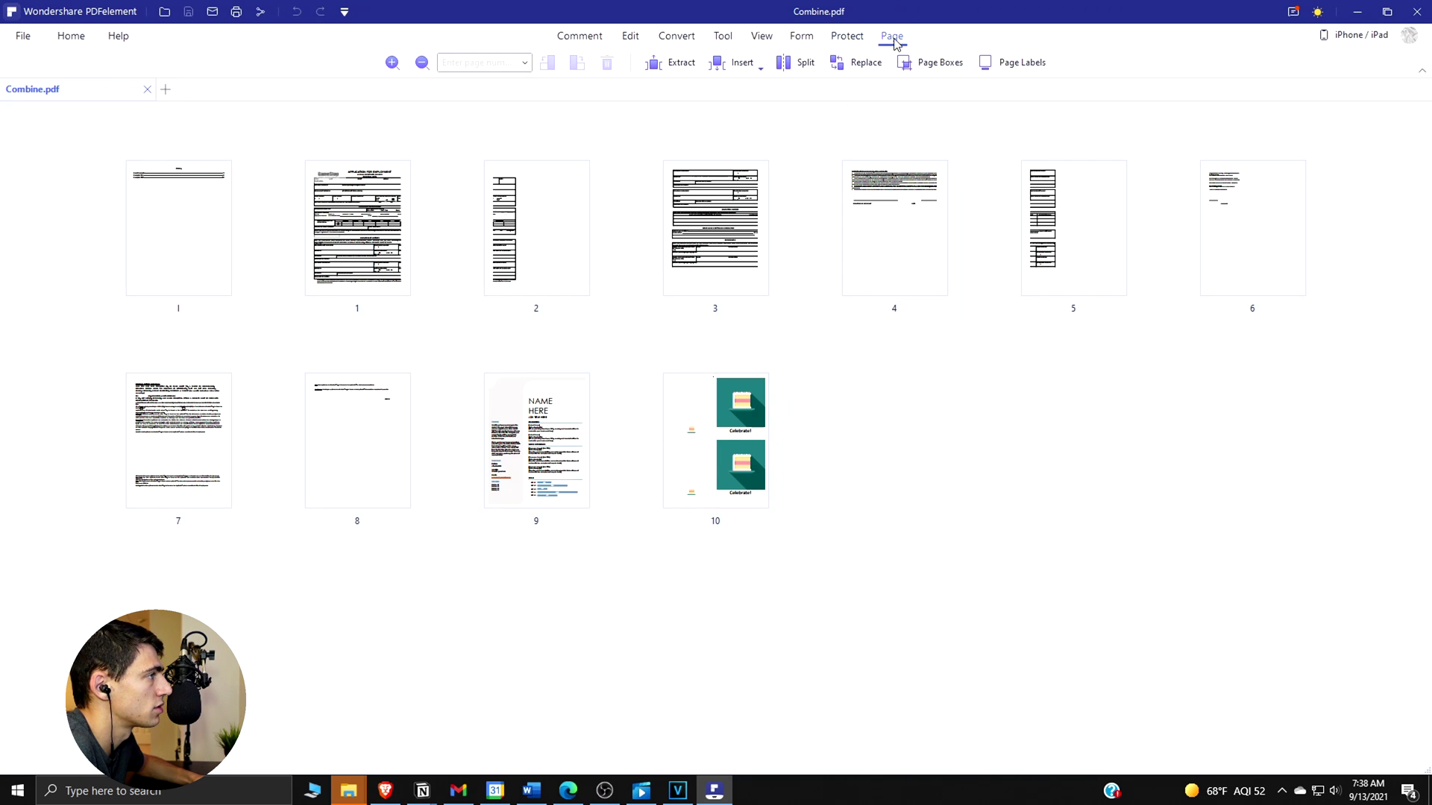
left_click(746, 68)
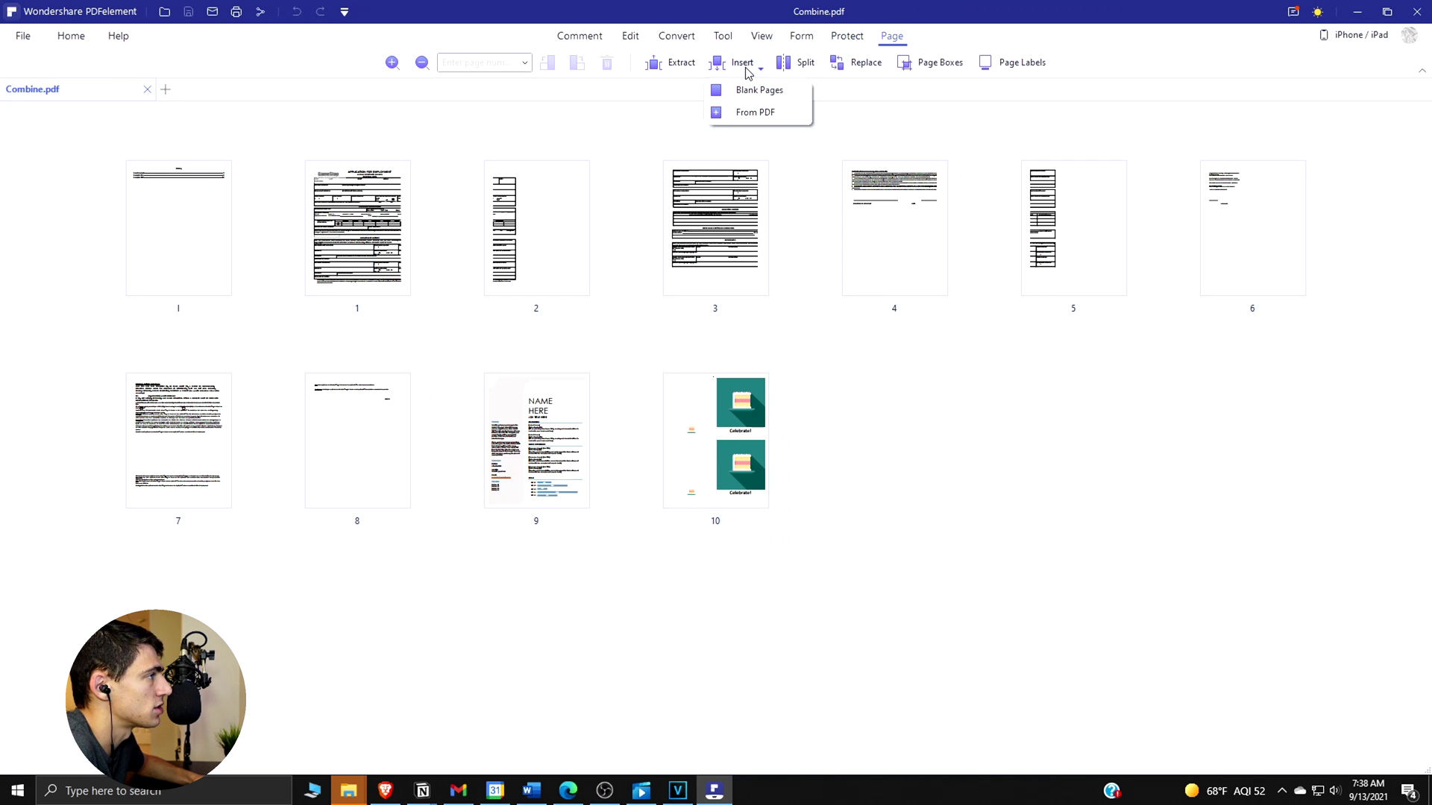
left_click(748, 114)
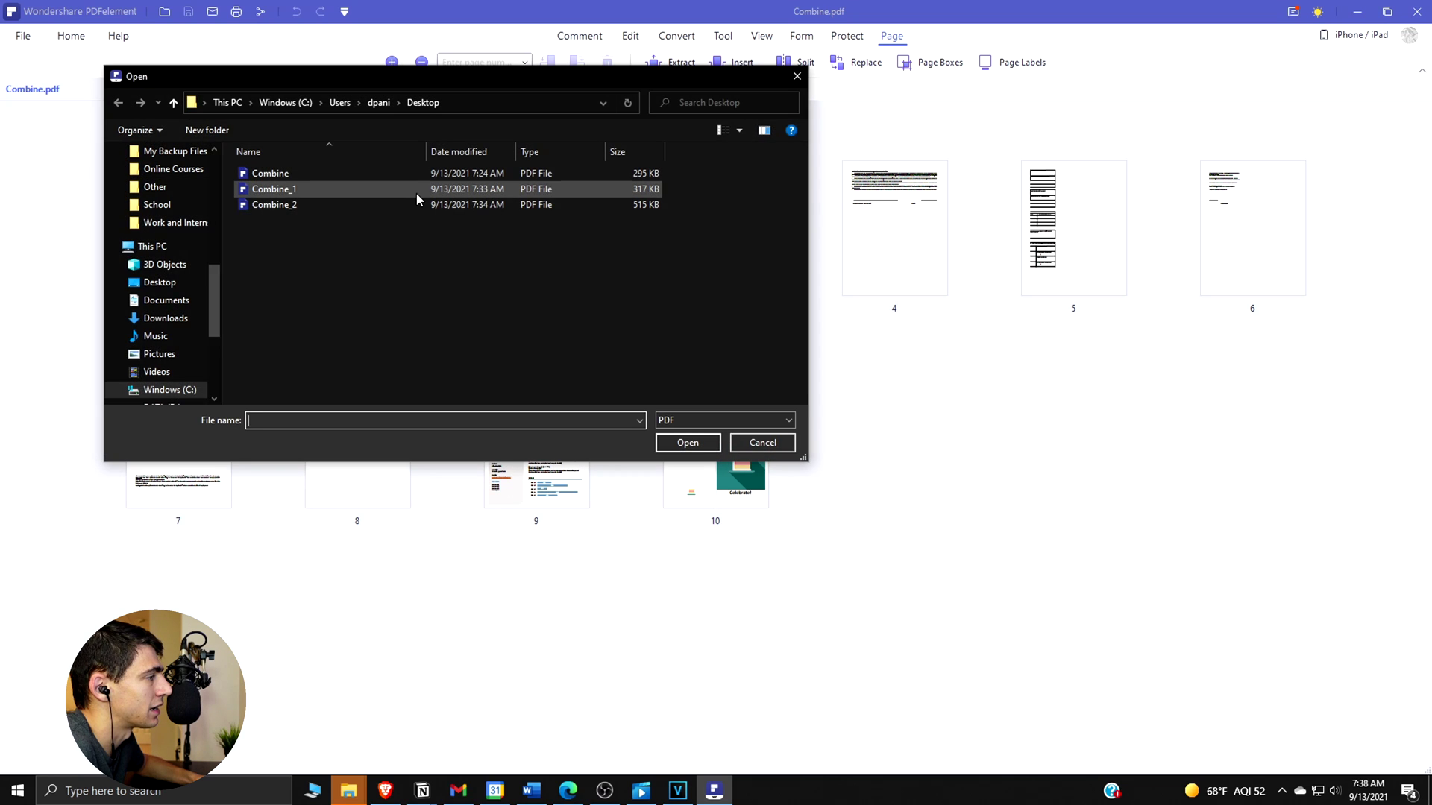
double_click(416, 194)
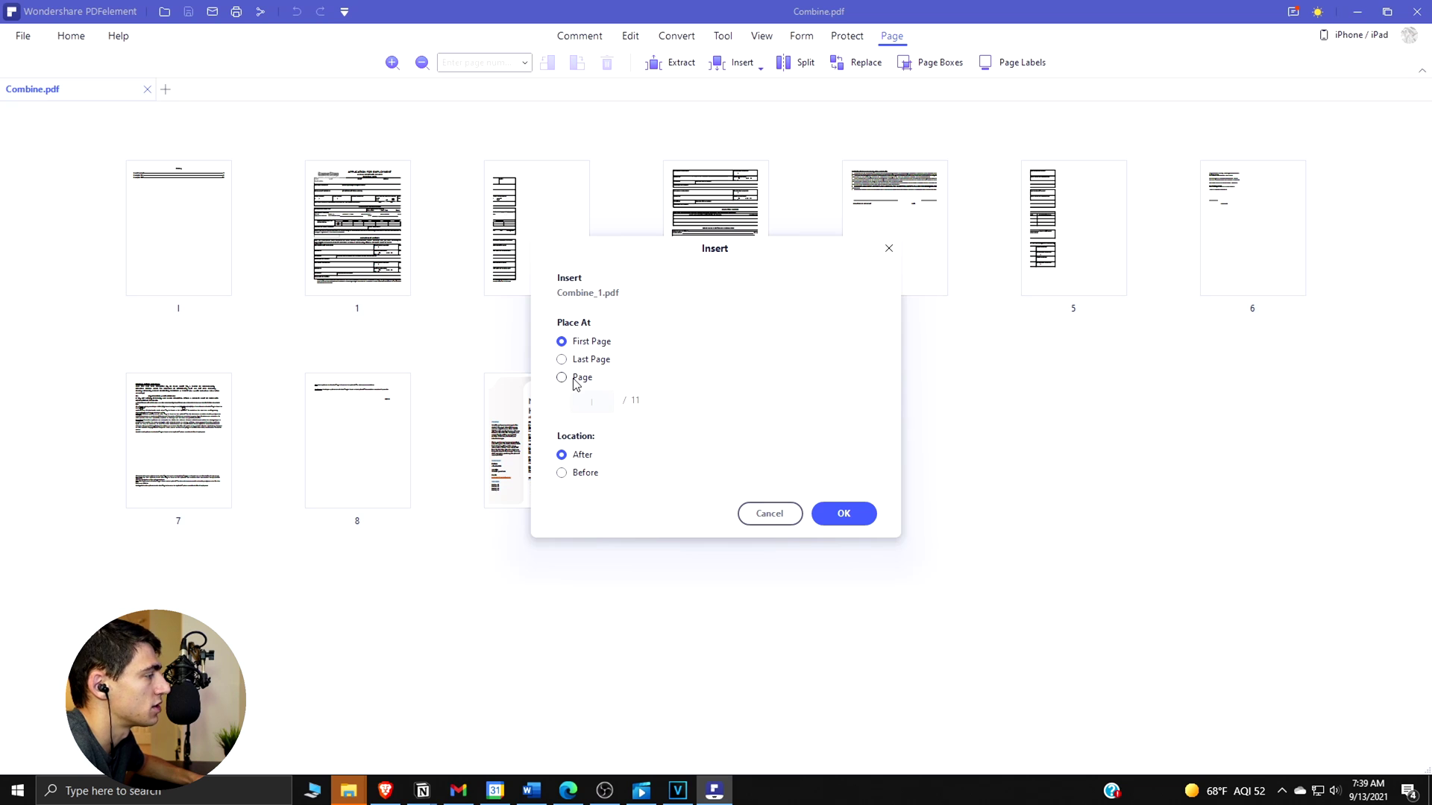
Place the inserted Combine_1 pages at page 3, location After, and confirm
left_click(575, 376)
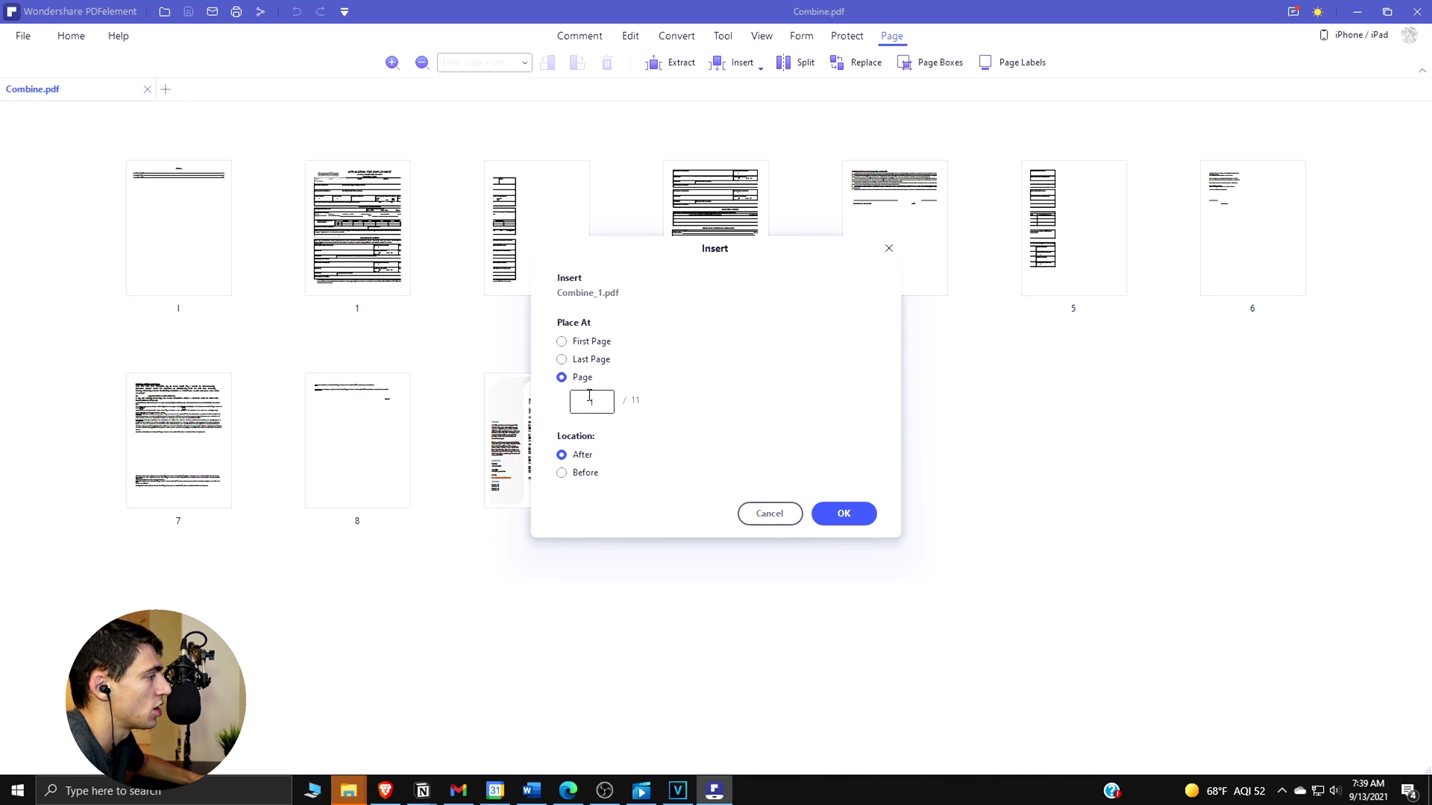
left_click_drag(713, 252, 642, 272)
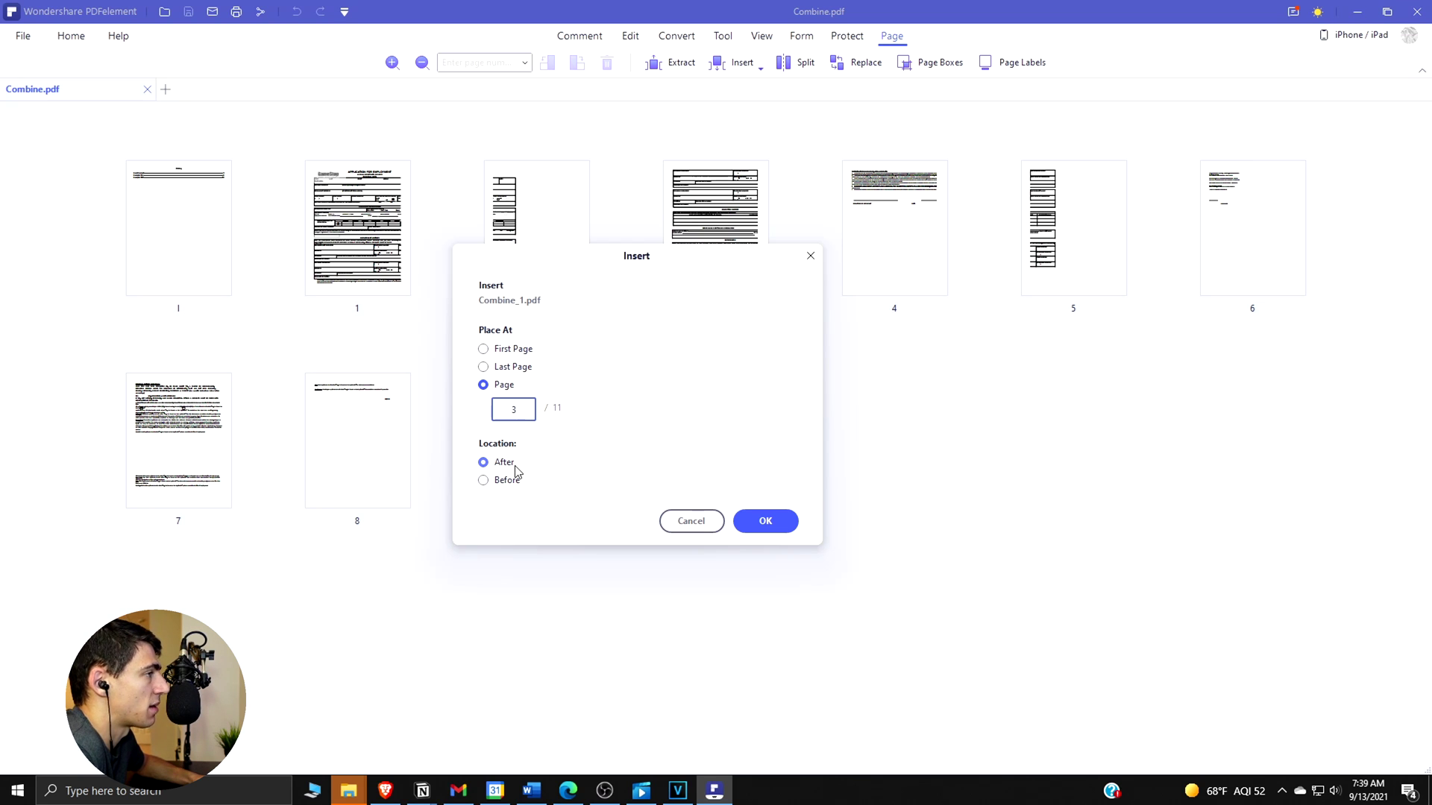
left_click(766, 521)
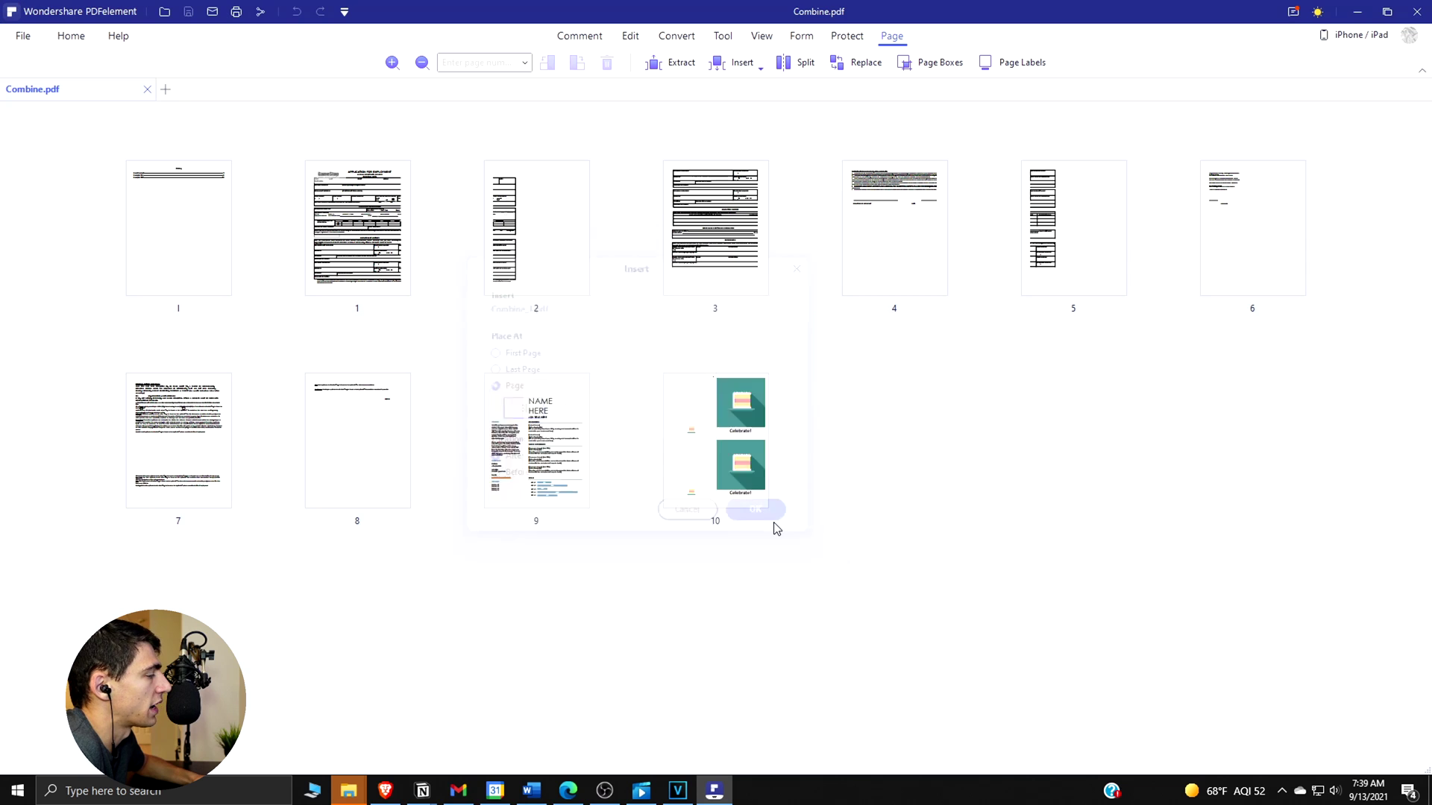